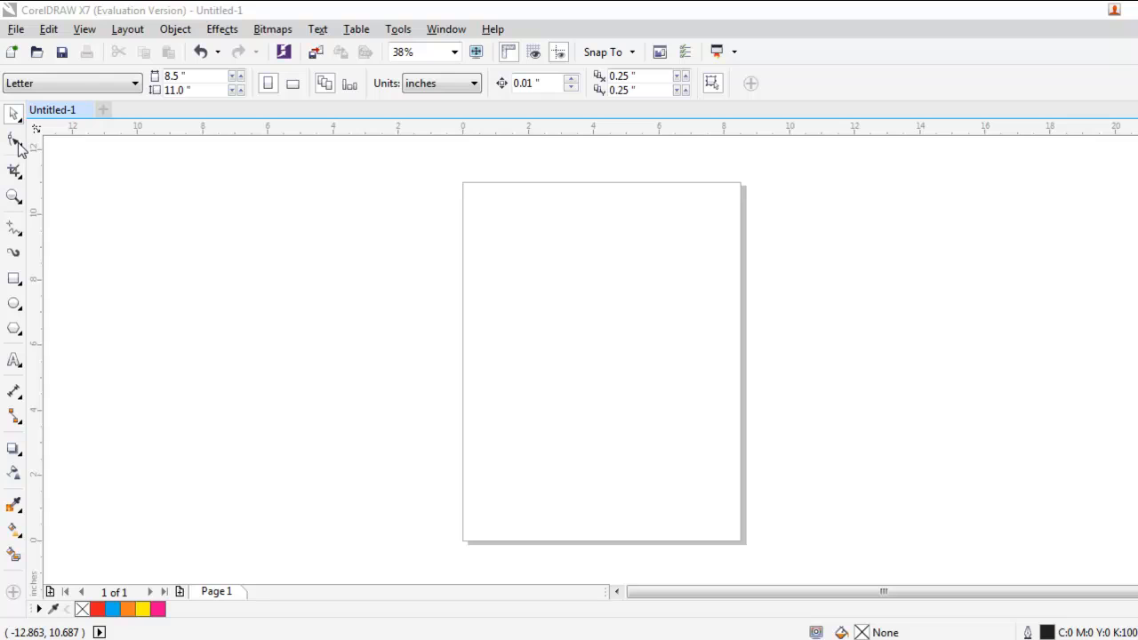
click(19, 147)
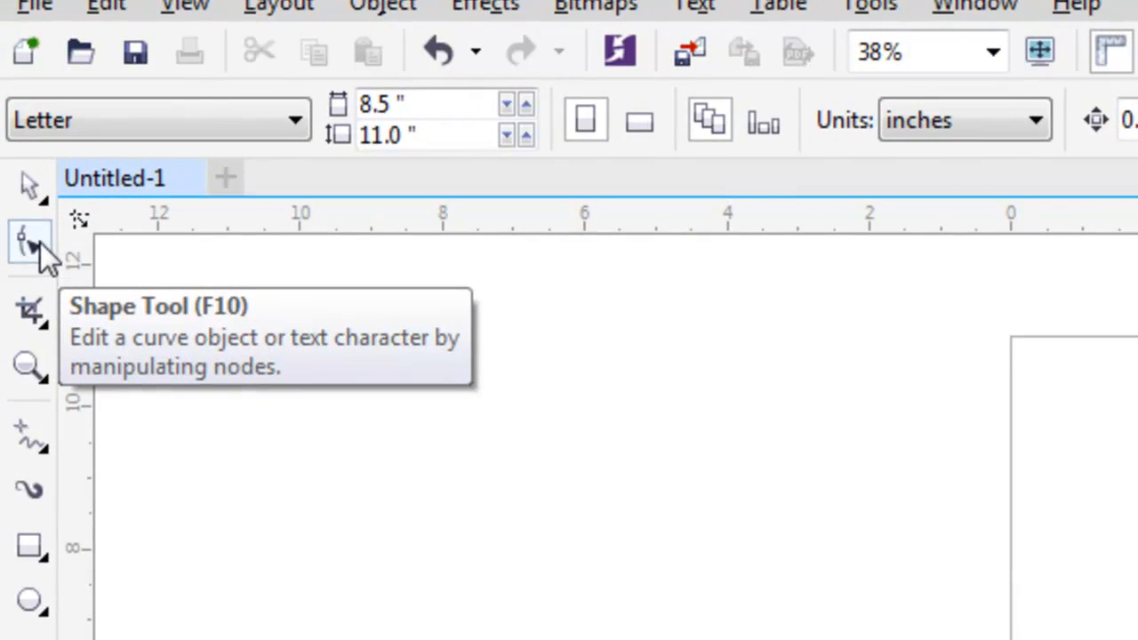
click(40, 243)
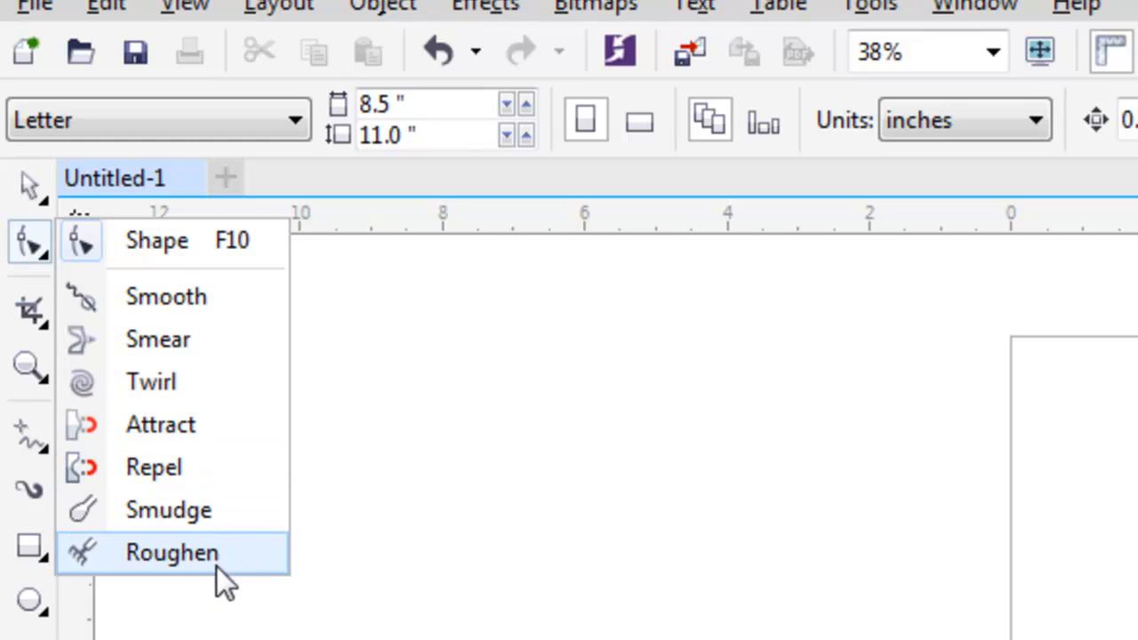
click(489, 490)
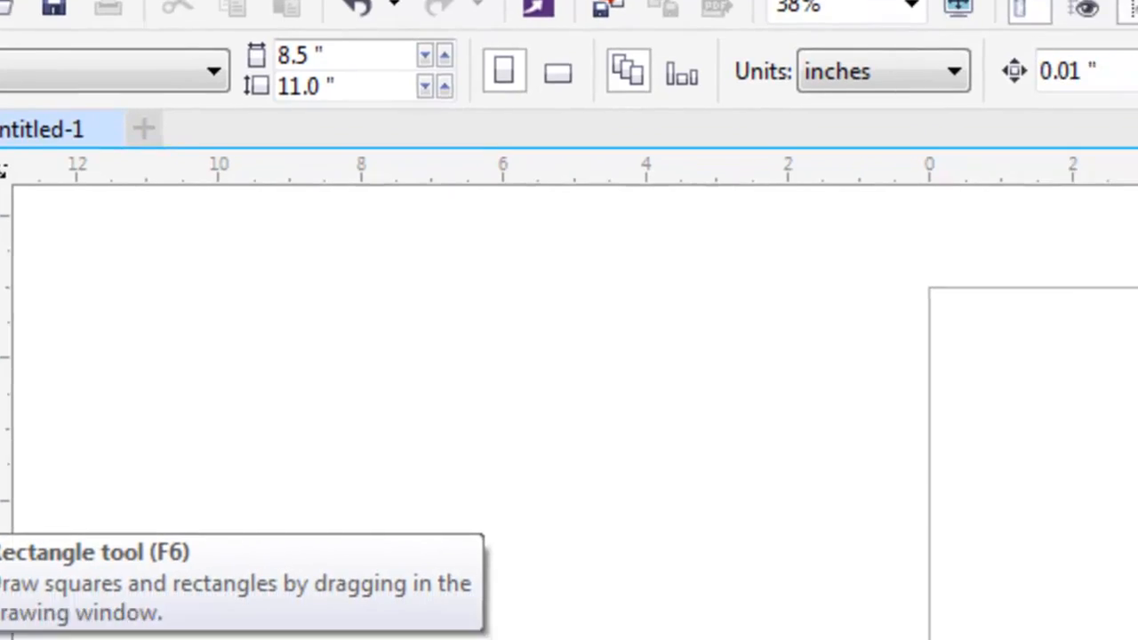
- Draw a rectangle about 5.8 inches tall across the page's left edge and fill it with red
click(0, 505)
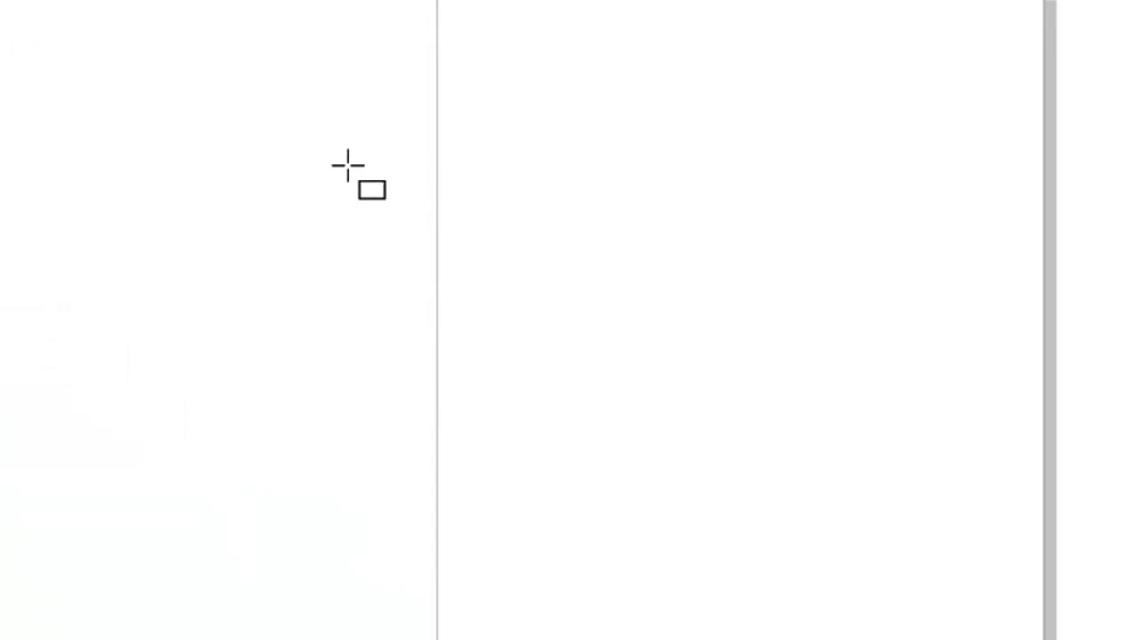
drag(347, 164, 857, 581)
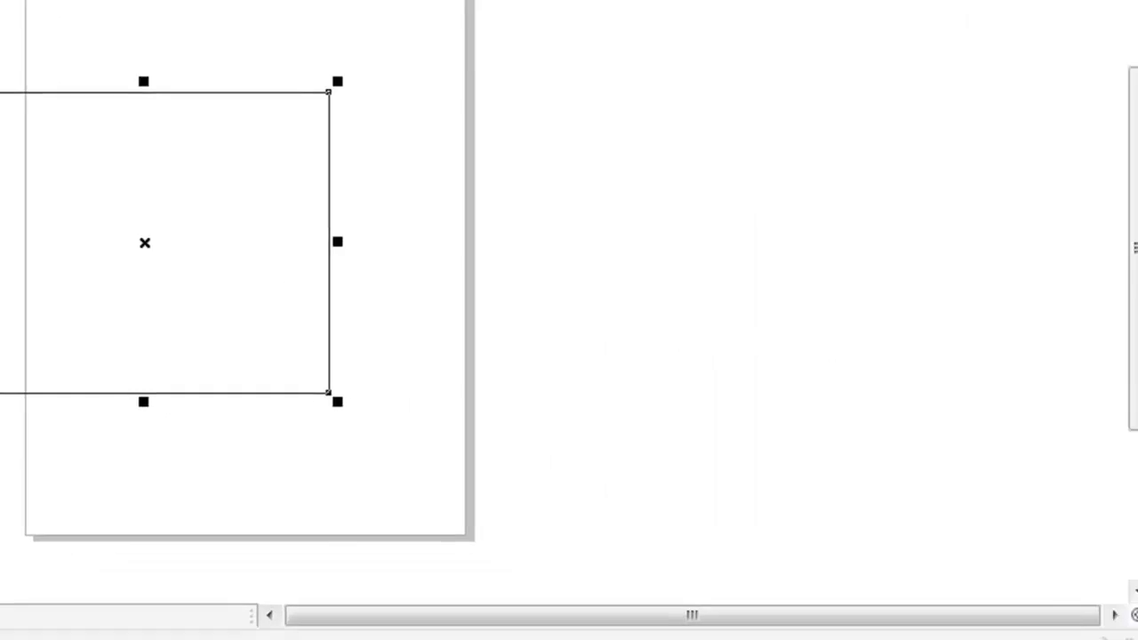
click(1126, 297)
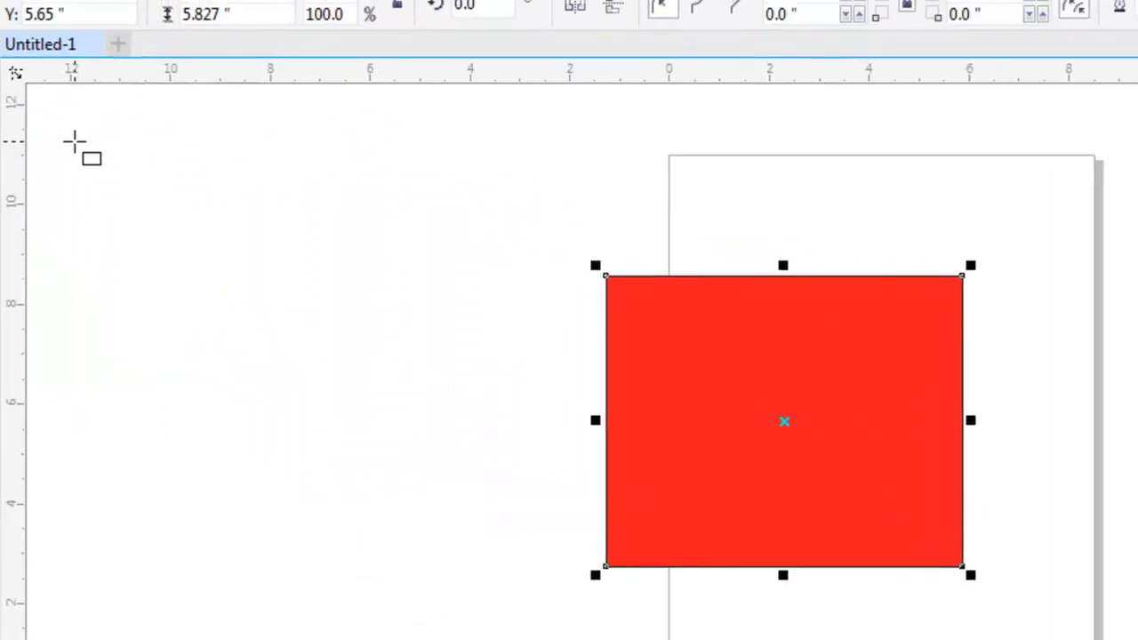
- Enlarge the red rectangle proportionally by its upper-right corner
click(22, 62)
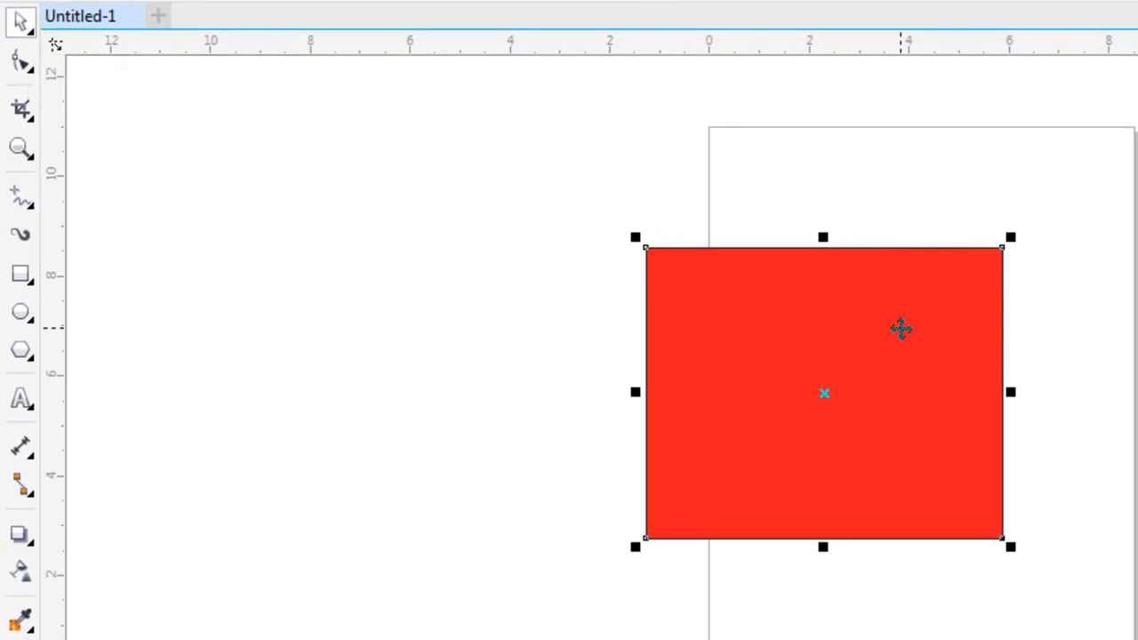
drag(1011, 237, 1064, 197)
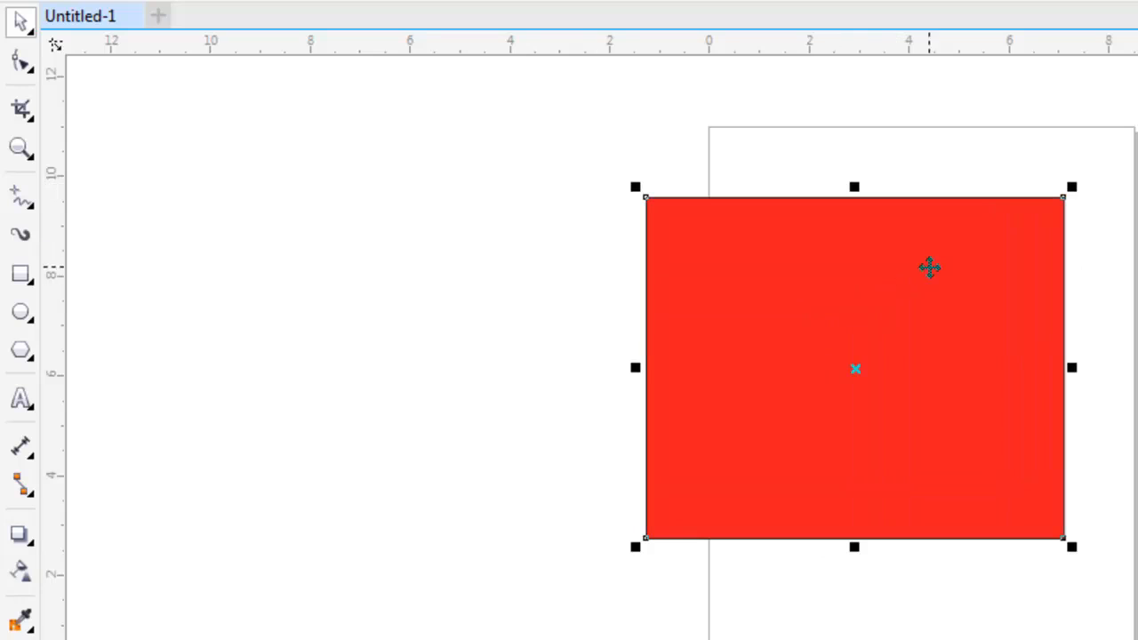
- Skew the rectangle horizontally to the right and back to nearly upright, and scale it down to about 8.2 by 6.6 inches
click(856, 370)
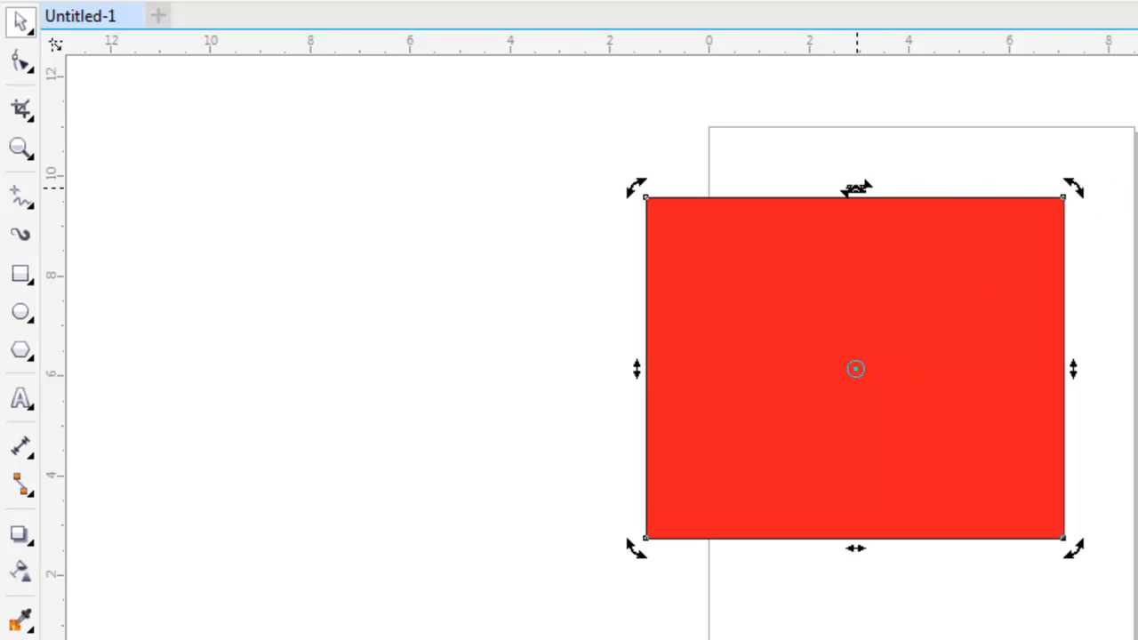
drag(855, 188, 1137, 190)
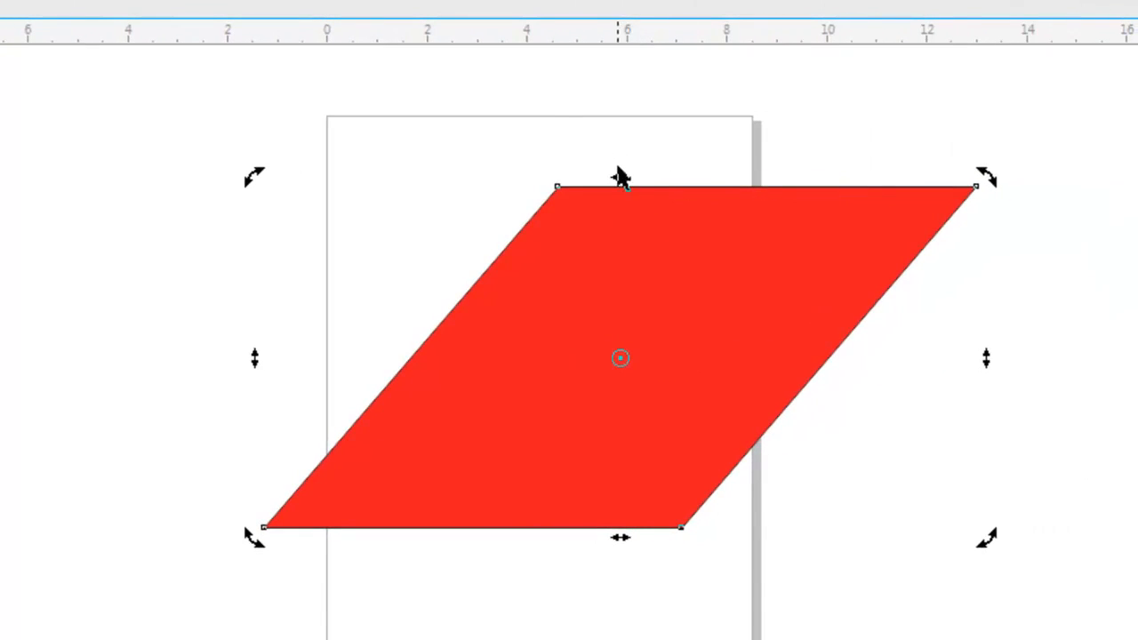
drag(620, 177, 312, 205)
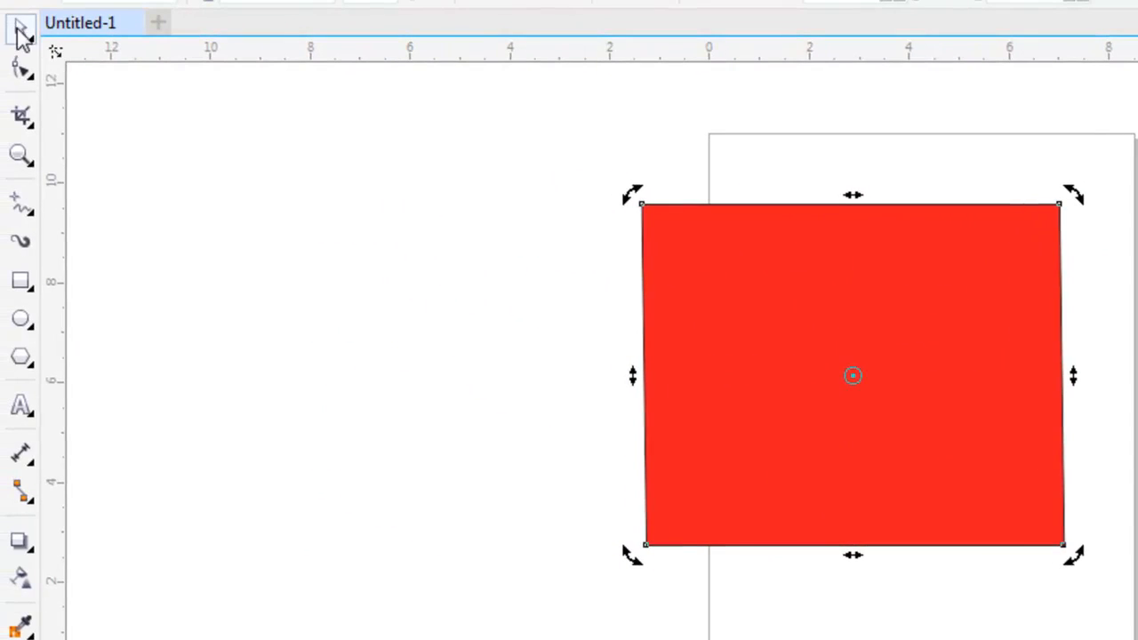
click(836, 358)
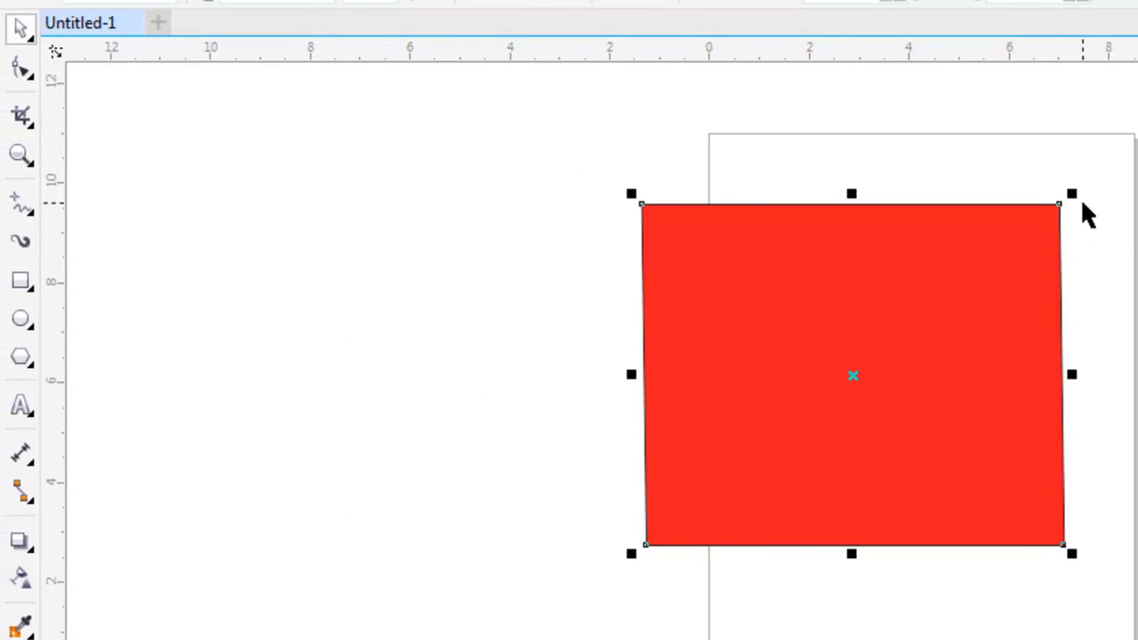
drag(1075, 186, 1047, 213)
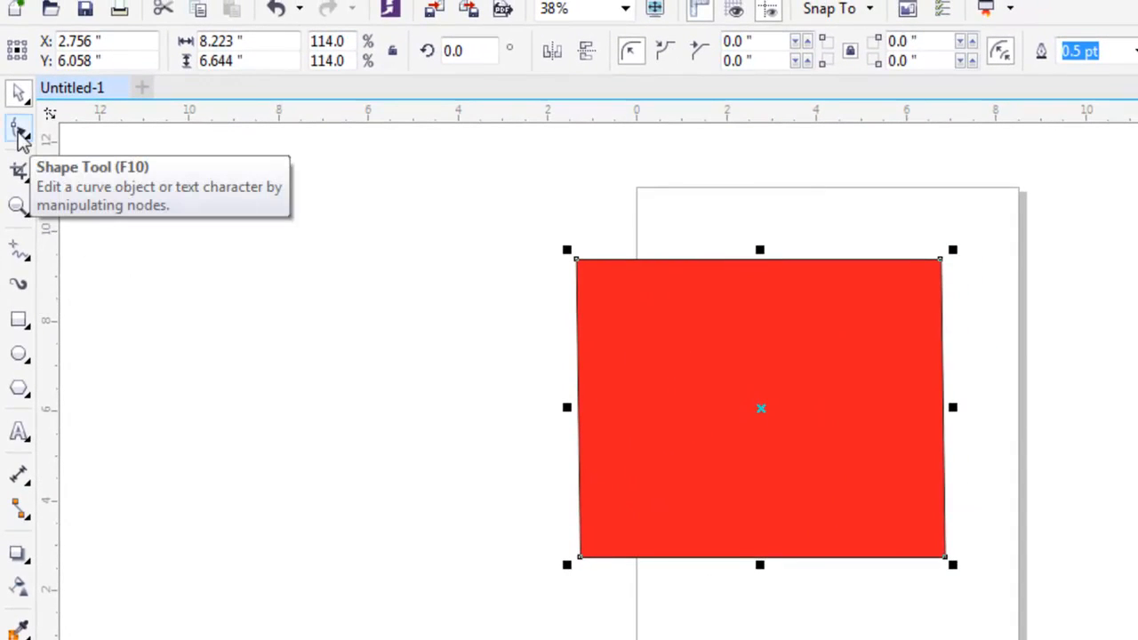
- Round all corners of the rectangle with the Shape tool to a radius of about 2.2 inches and fill it with green
click(19, 134)
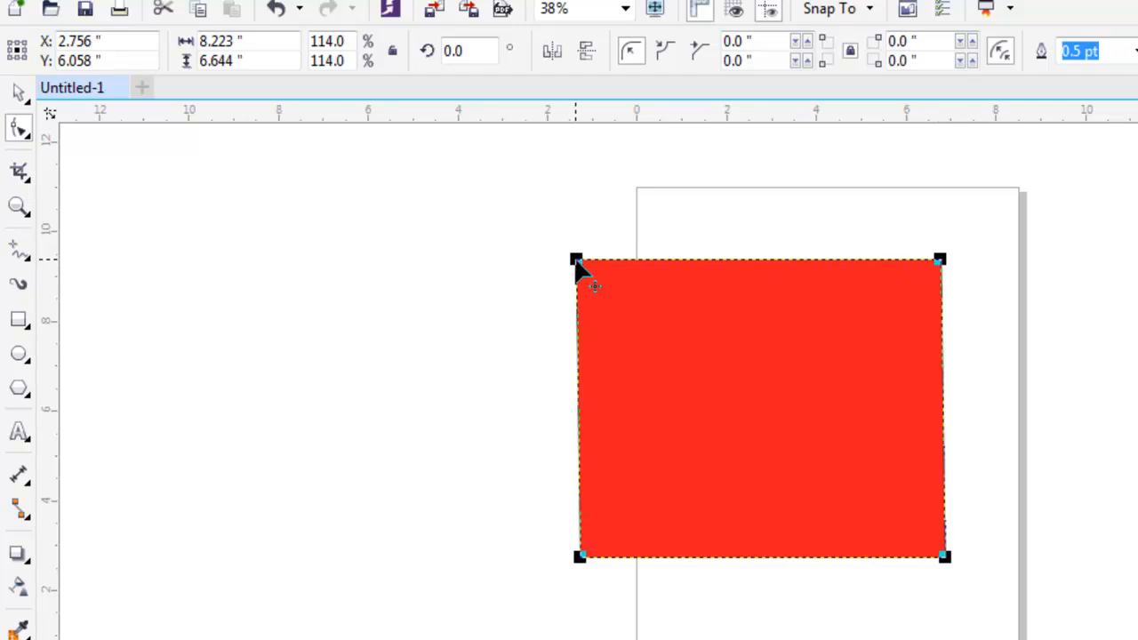
drag(941, 260, 930, 433)
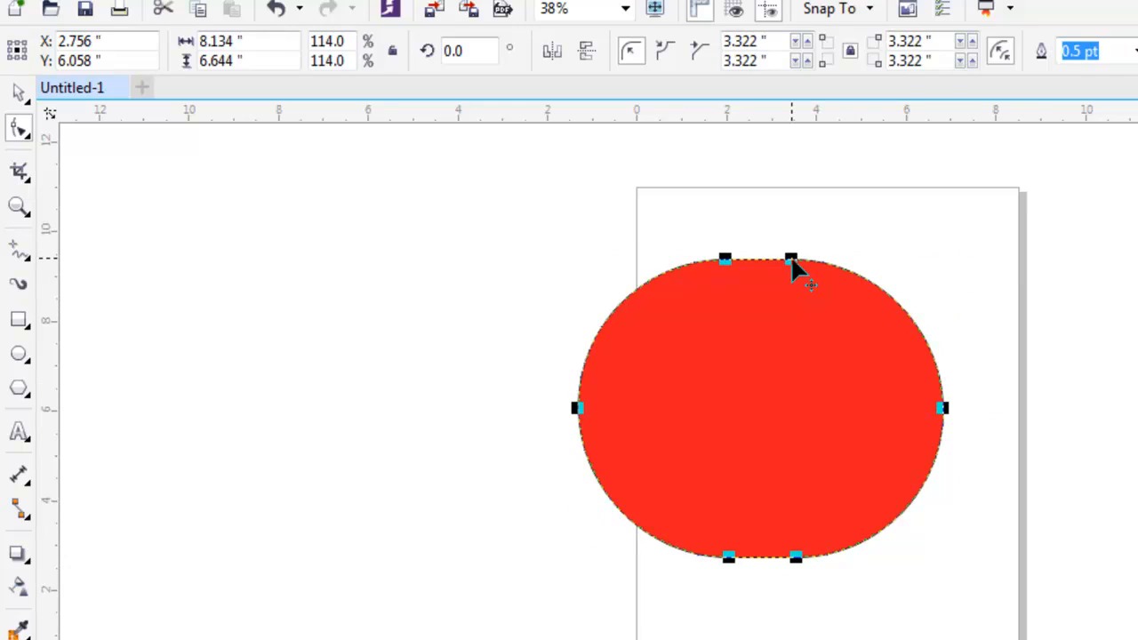
drag(790, 259, 887, 286)
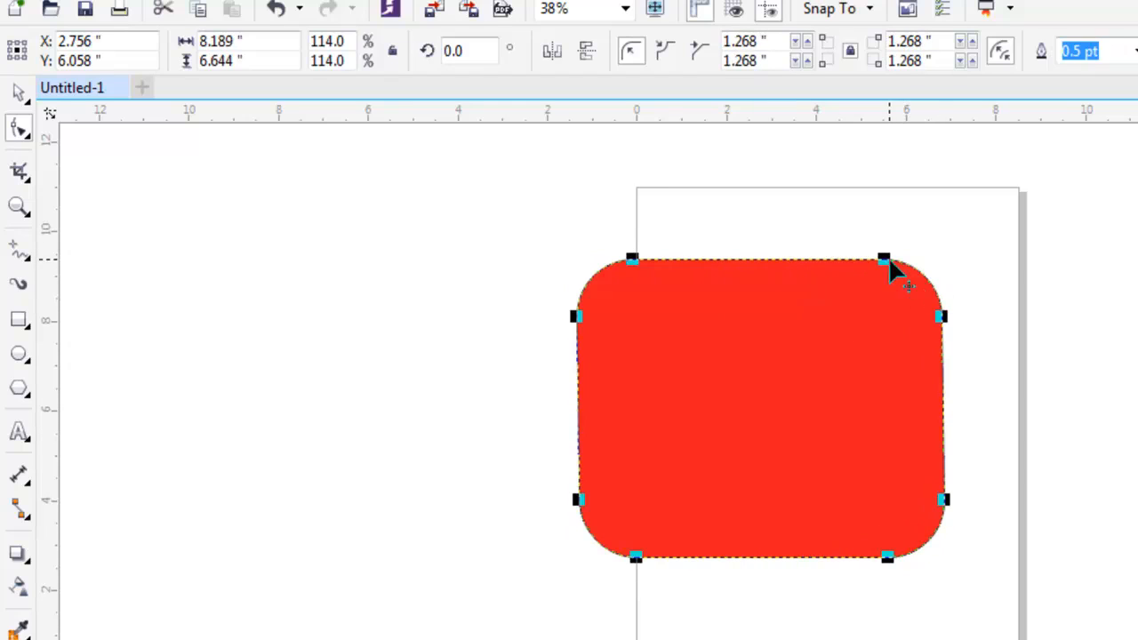
drag(885, 265, 844, 326)
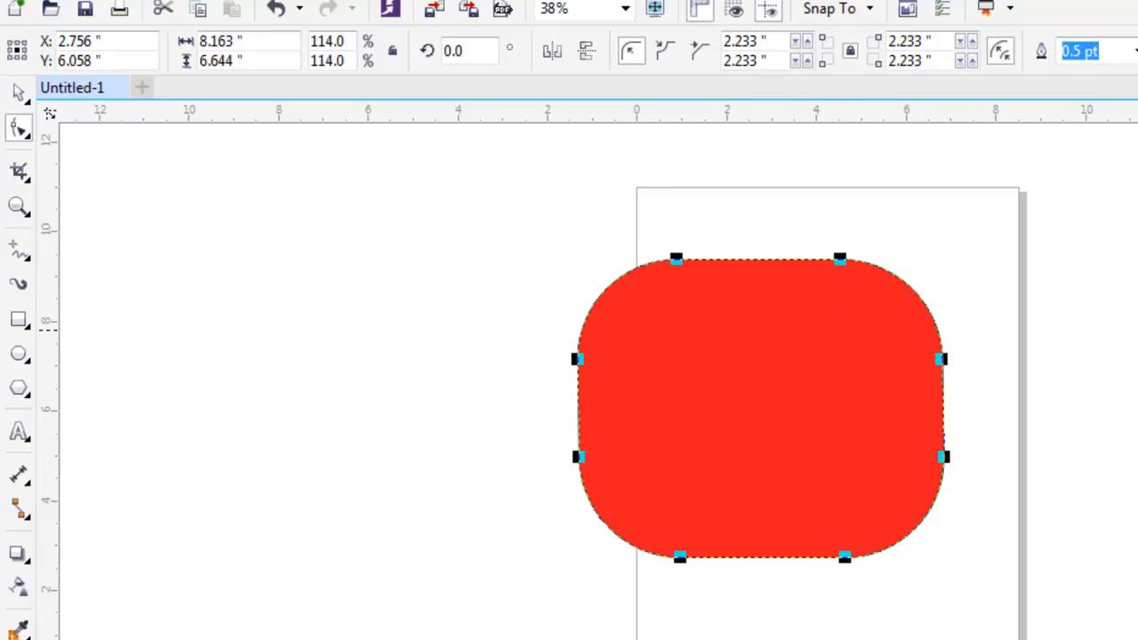
click(1137, 332)
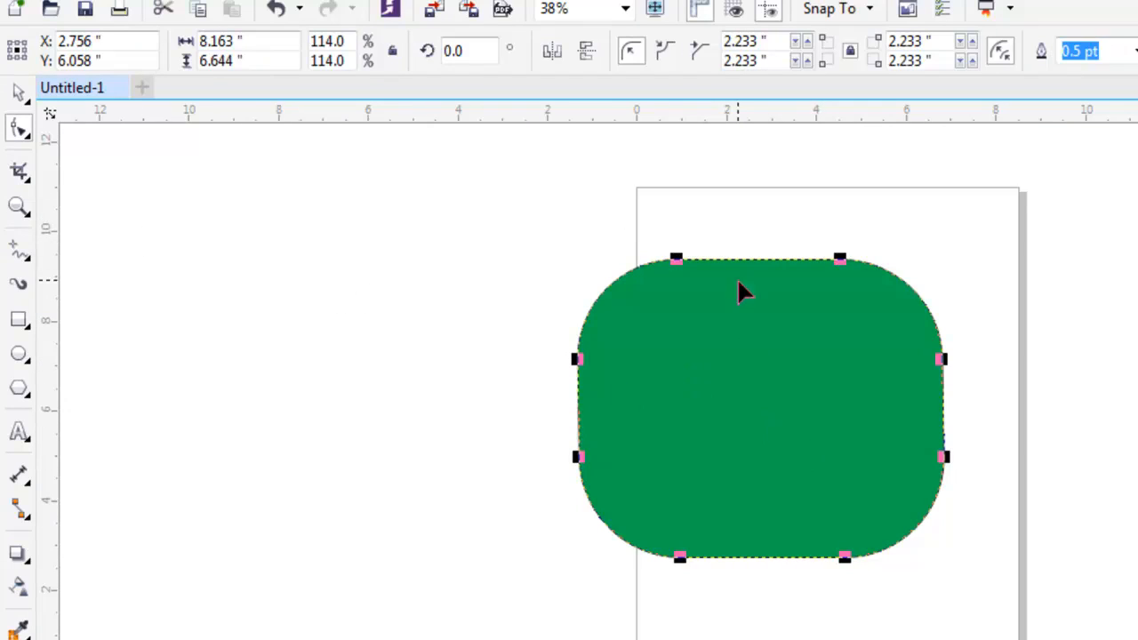
right_click(790, 326)
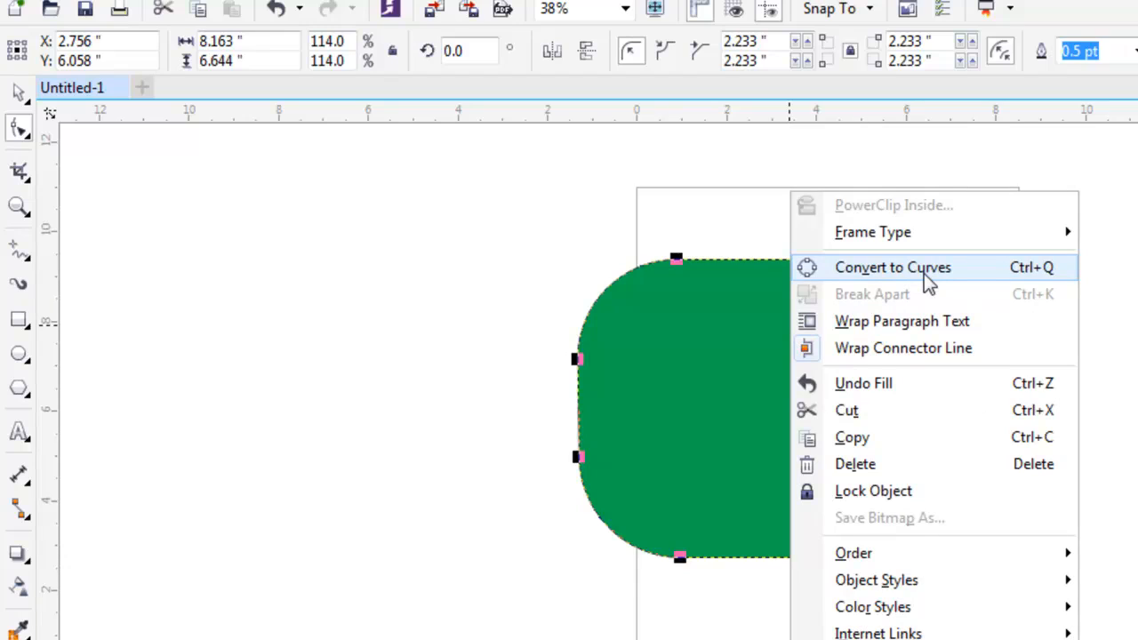
click(654, 344)
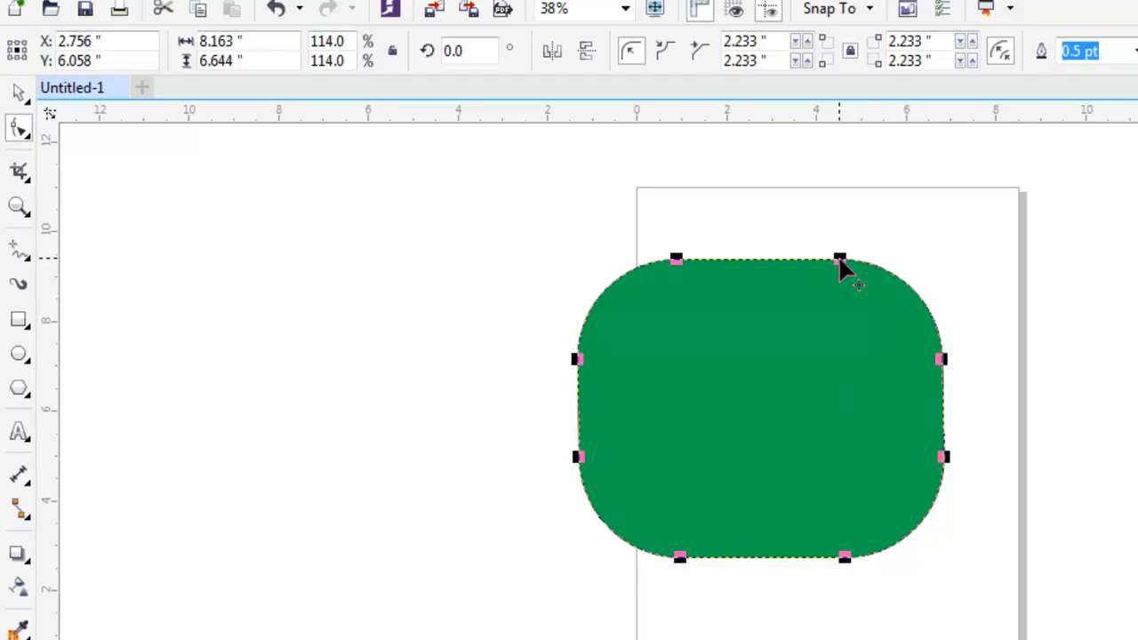
right_click(807, 286)
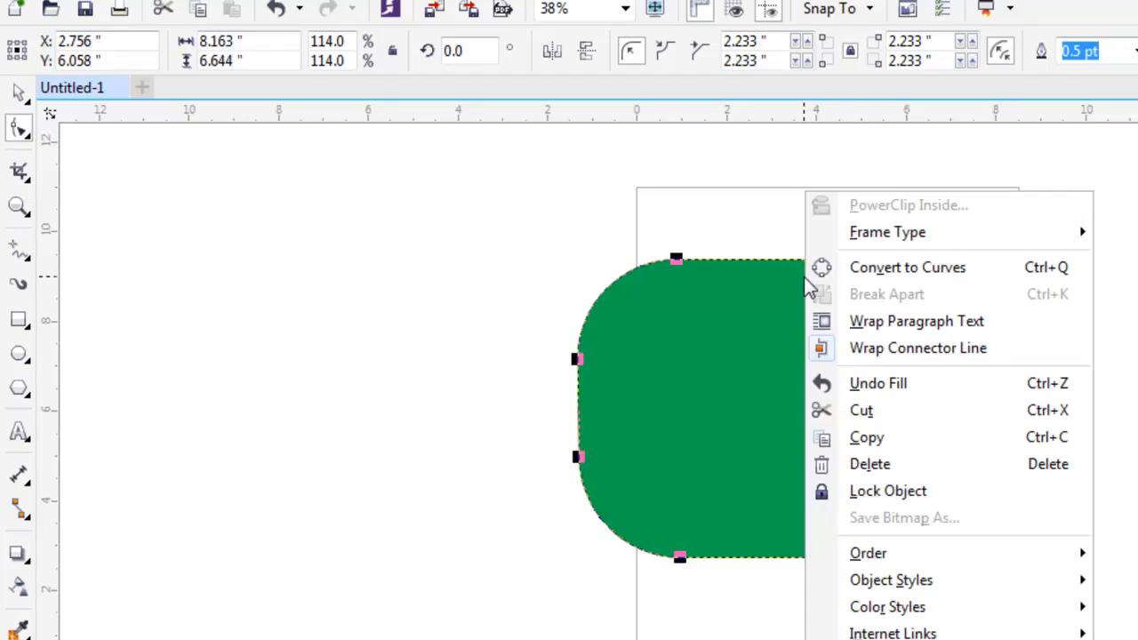
click(927, 283)
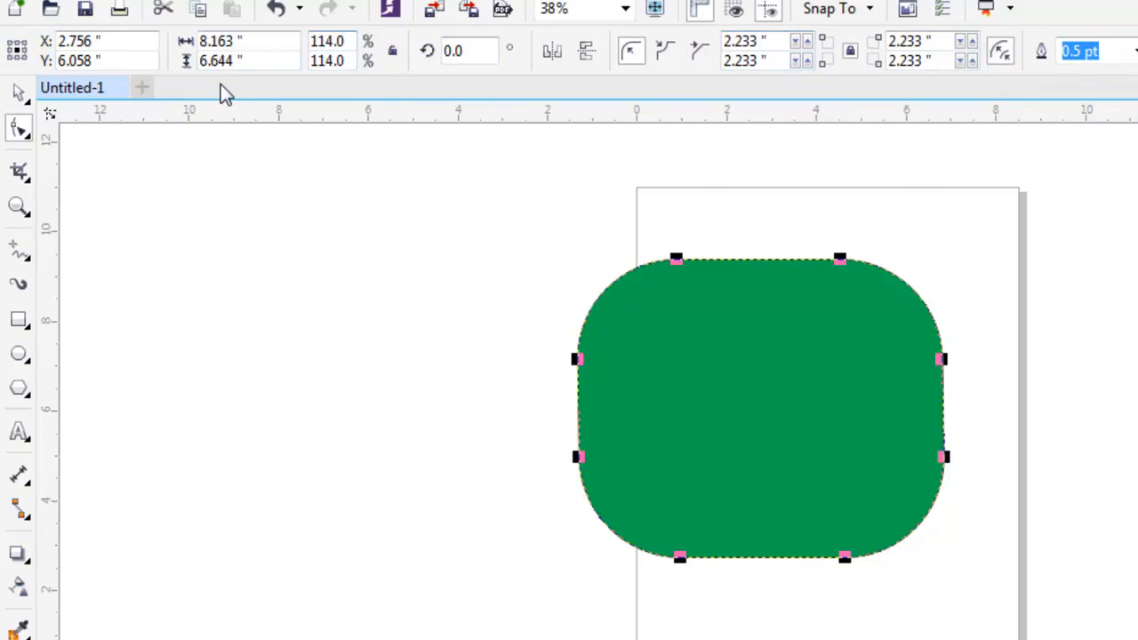
drag(106, 48, 43, 41)
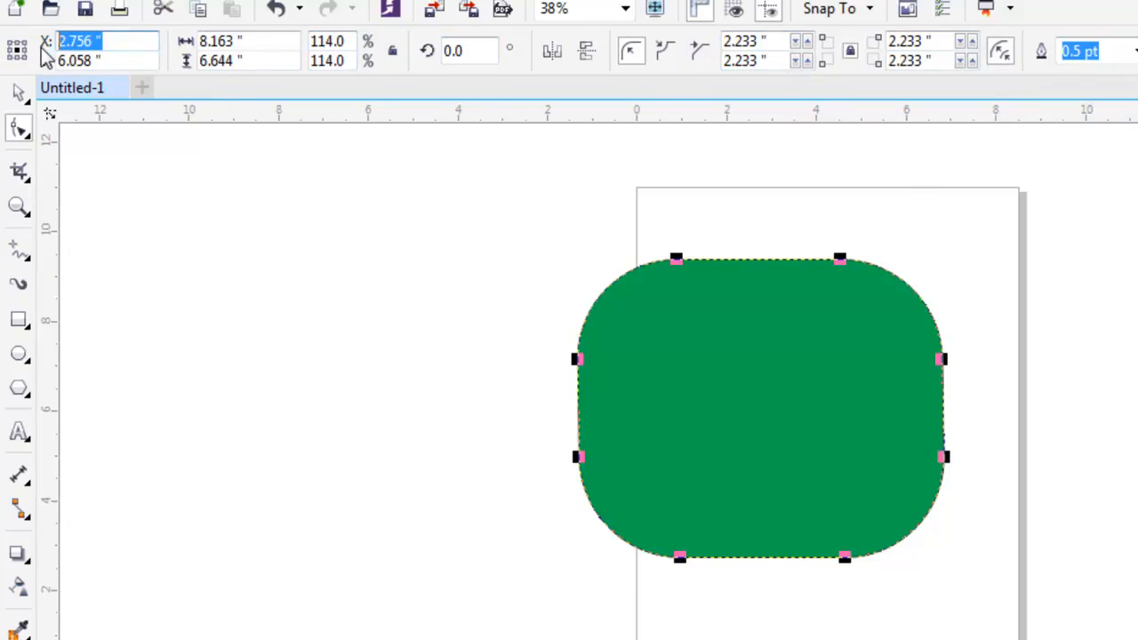
drag(267, 41, 182, 40)
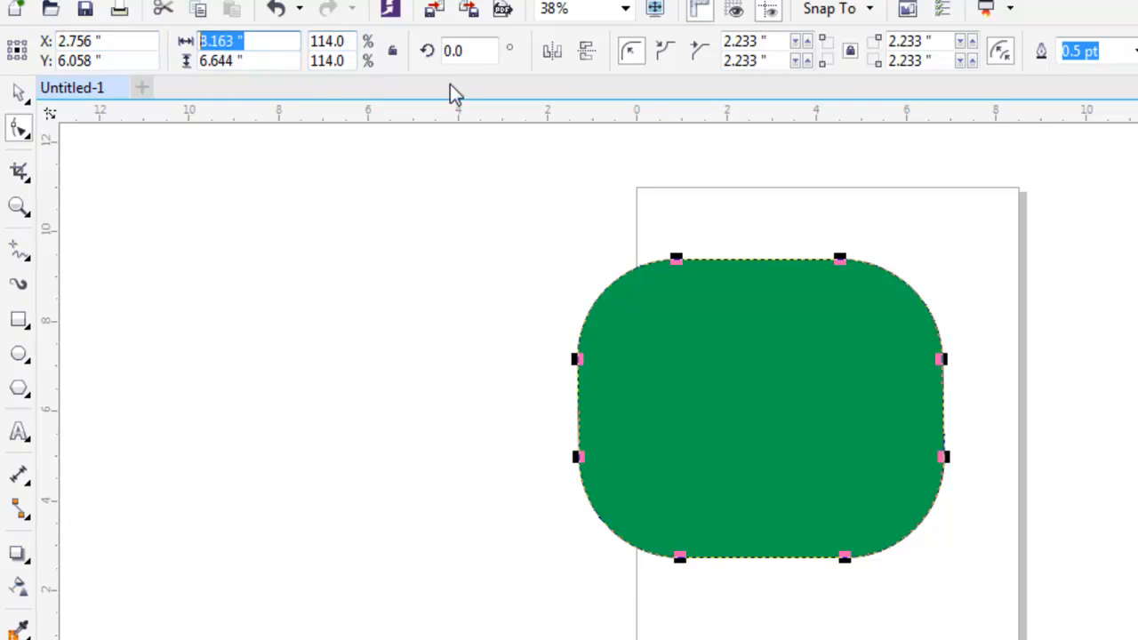
drag(477, 50, 427, 50)
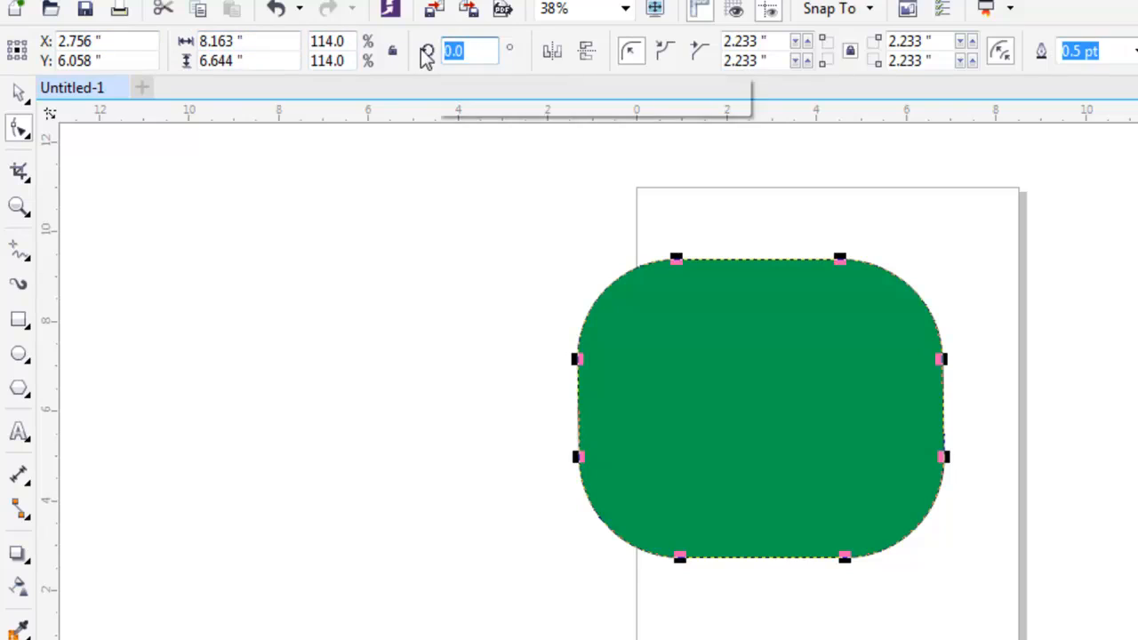
- Try the scalloped and chamfered corner styles on the green shape and return it to round corners
click(665, 51)
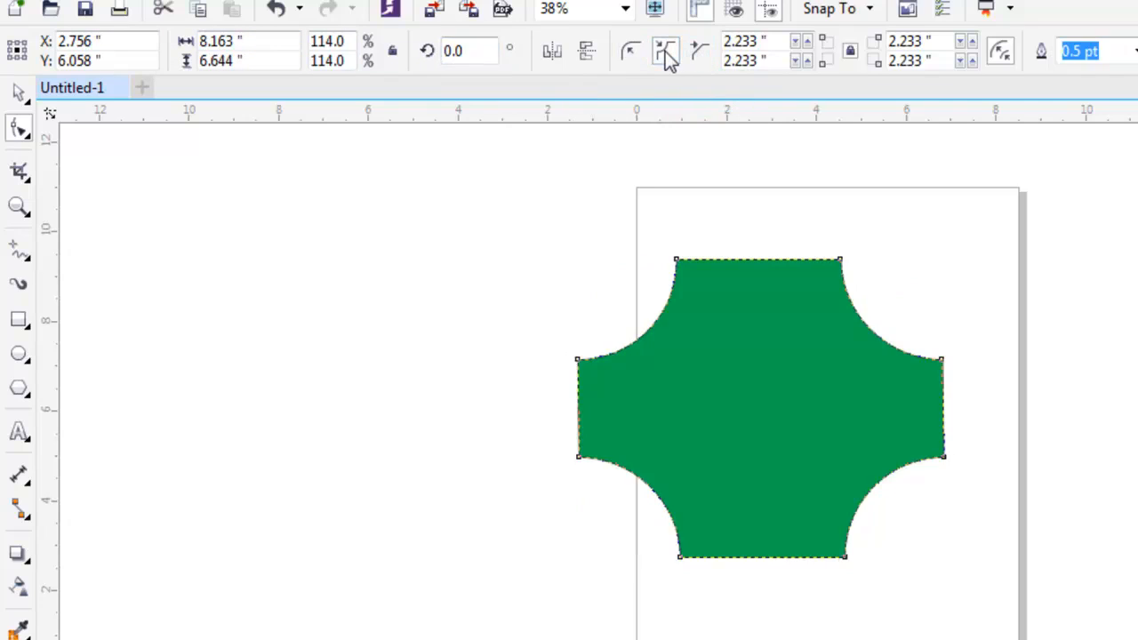
click(696, 53)
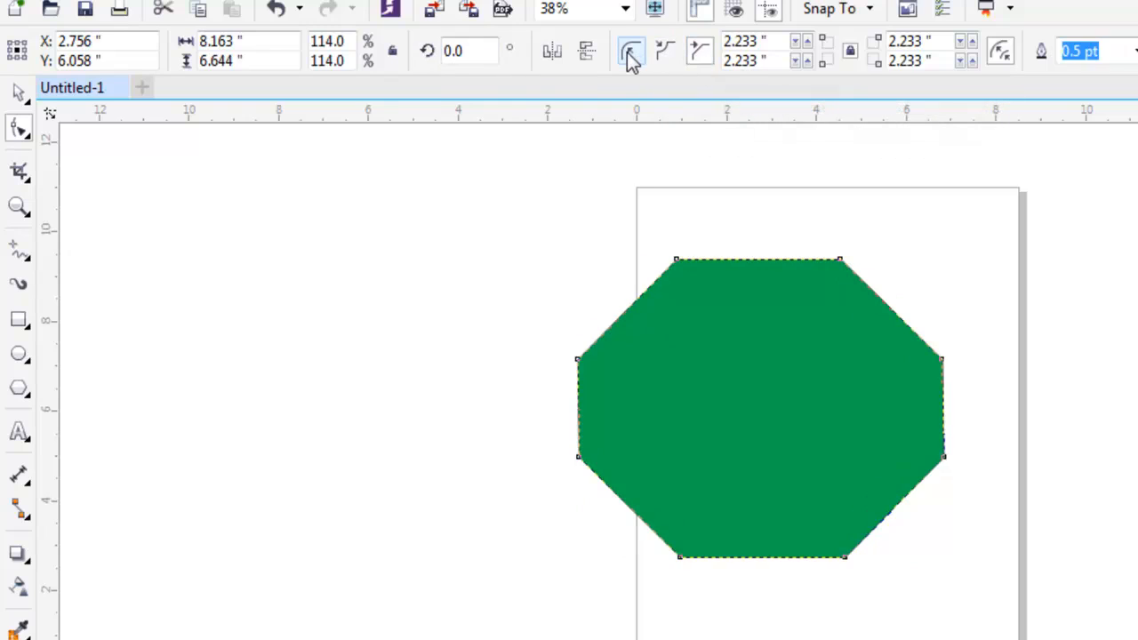
click(631, 53)
- Reduce the radius of all four corners of the green shape to 2.193 inches
click(794, 41)
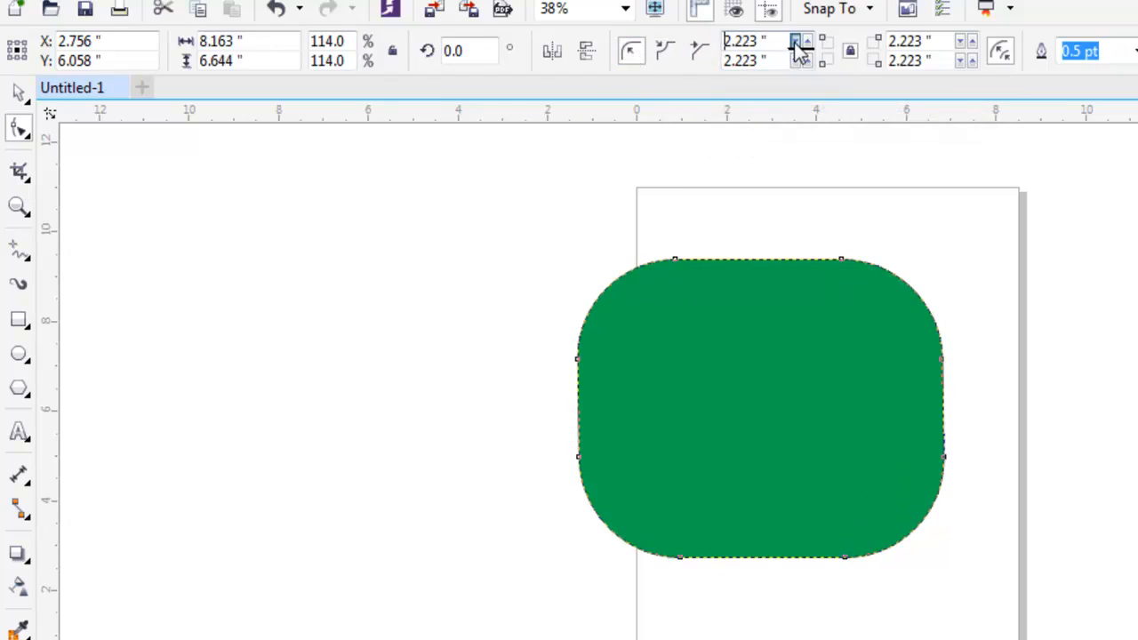
click(794, 41)
click(794, 41)
click(794, 41)
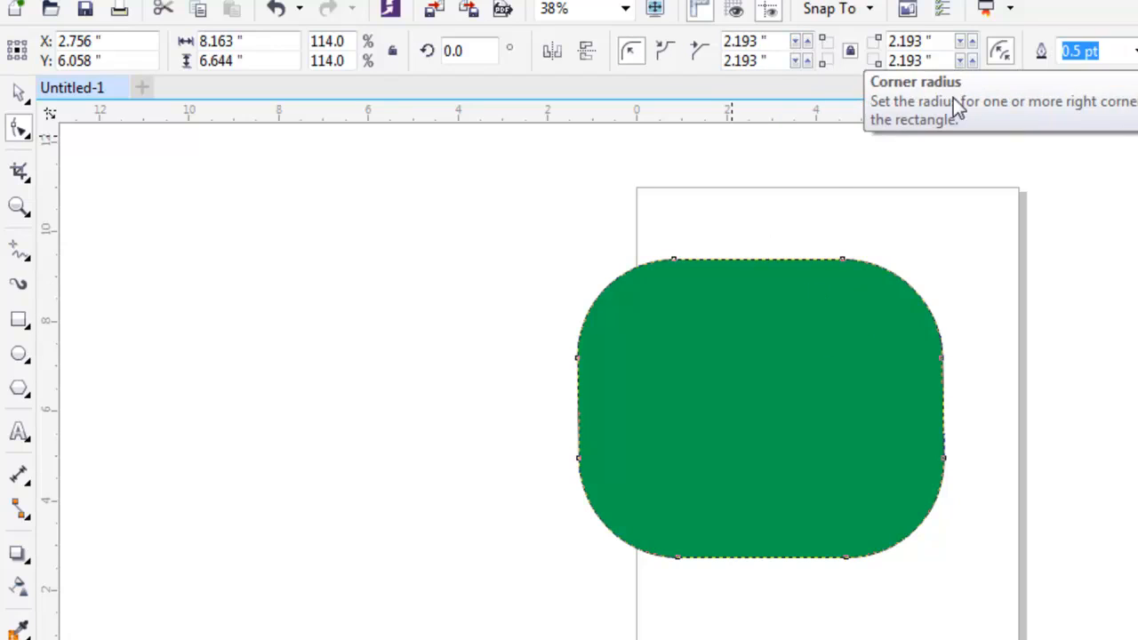
click(1134, 52)
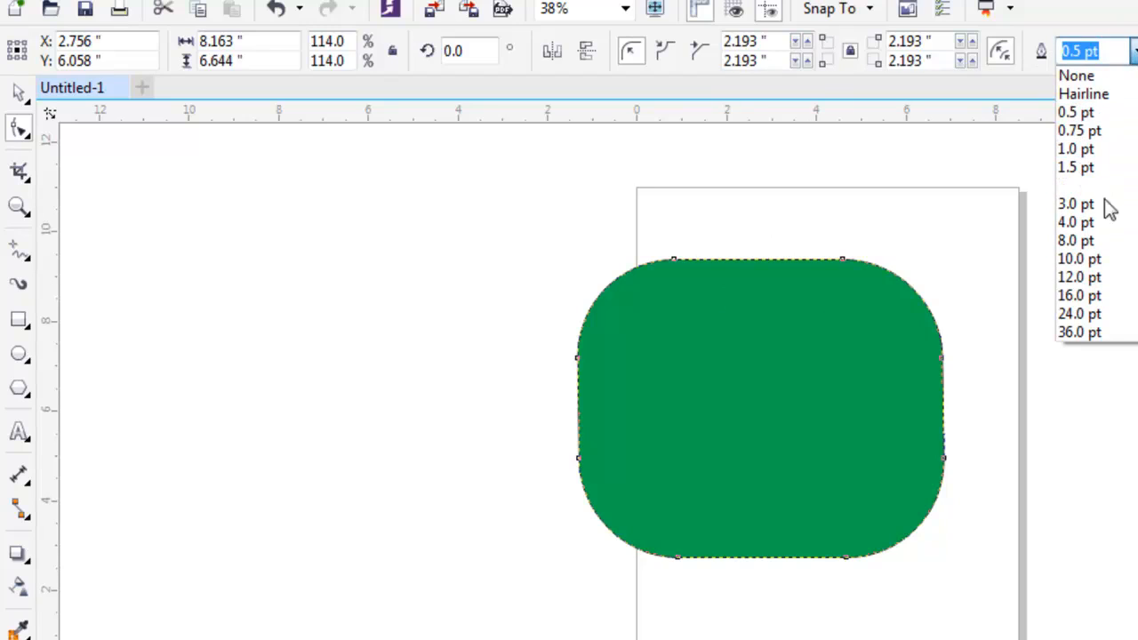
click(1134, 52)
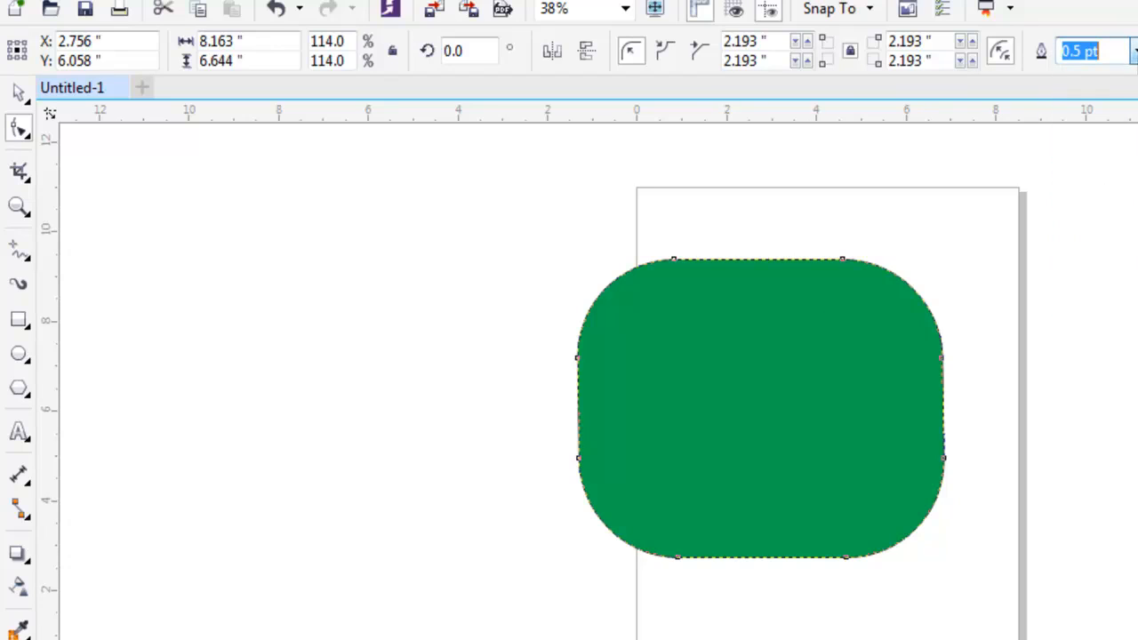
- Convert the green shape to curves and pull its top-edge right node and left-edge upper node far outward
right_click(761, 331)
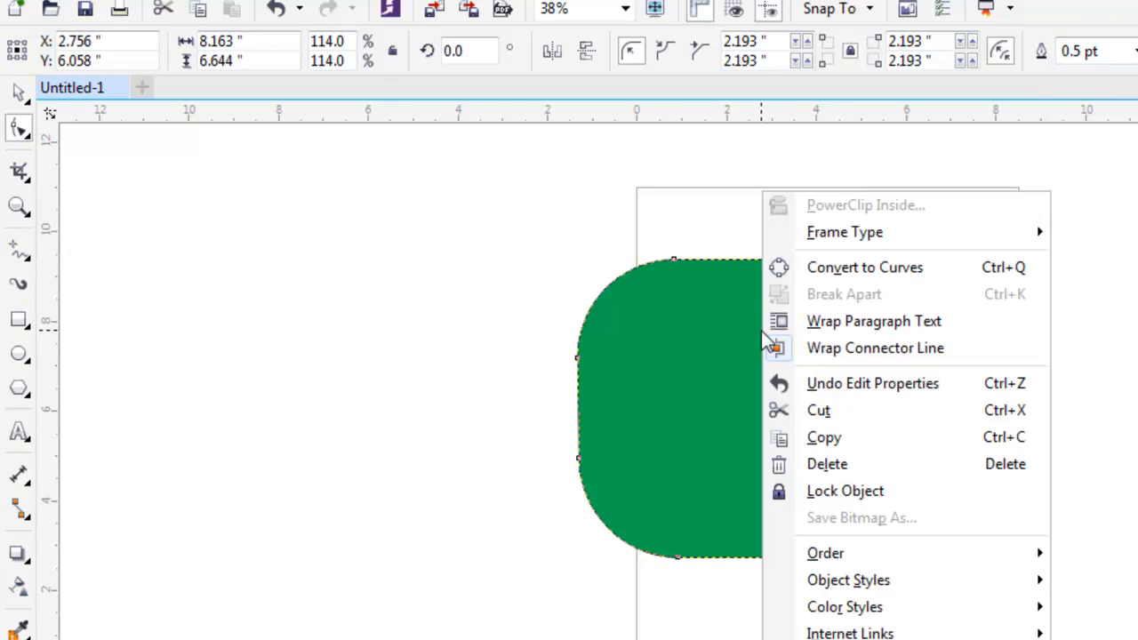
click(903, 269)
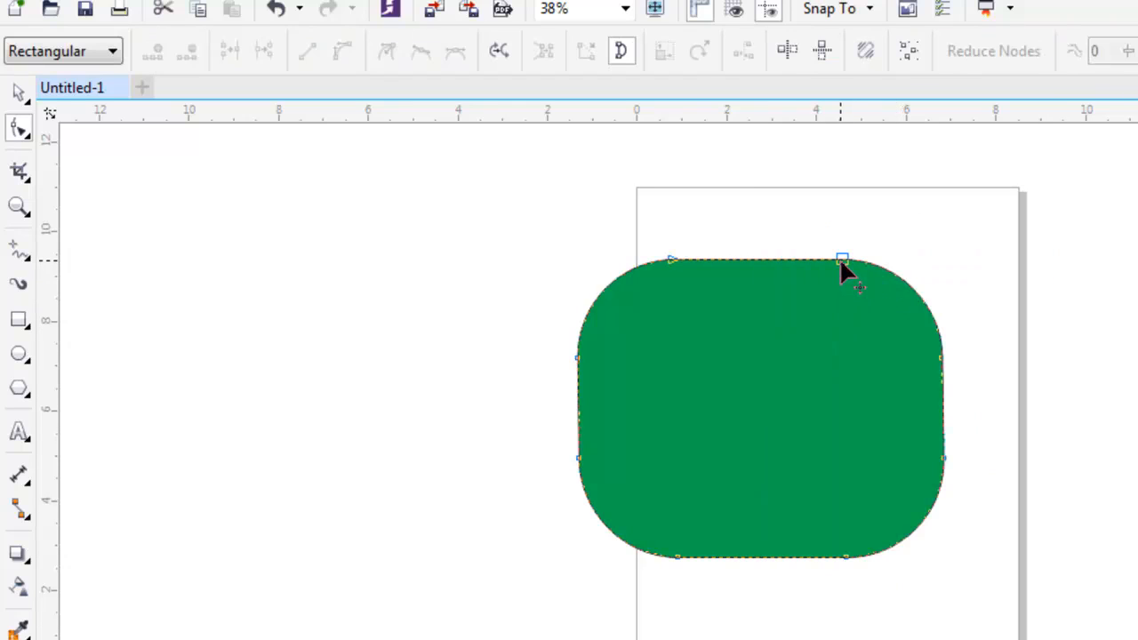
drag(841, 260, 1012, 201)
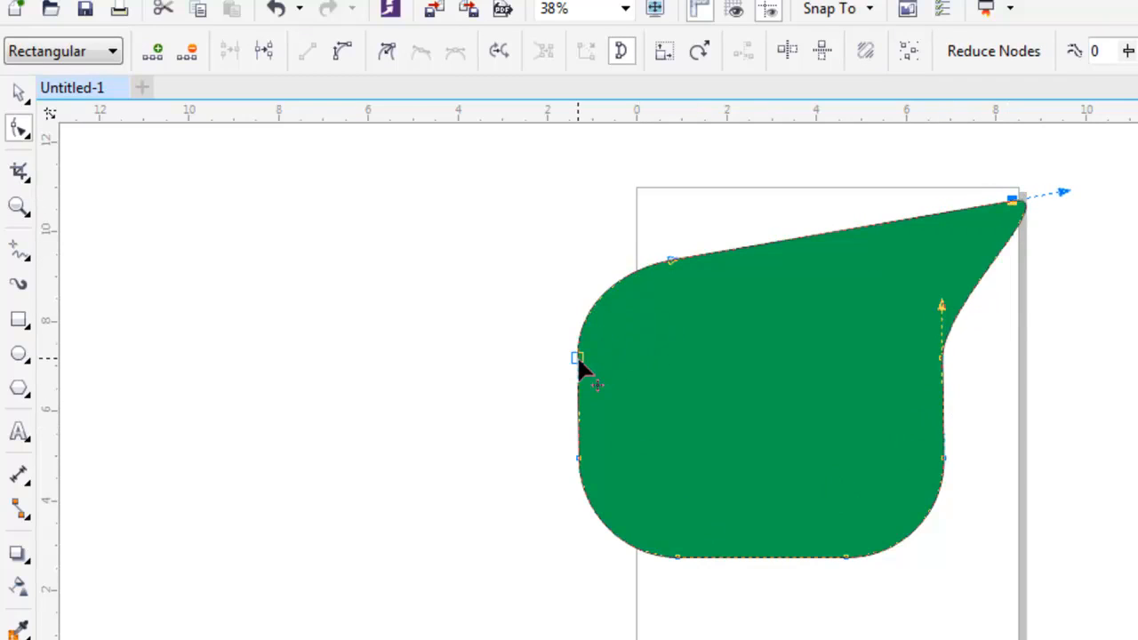
drag(577, 356, 382, 346)
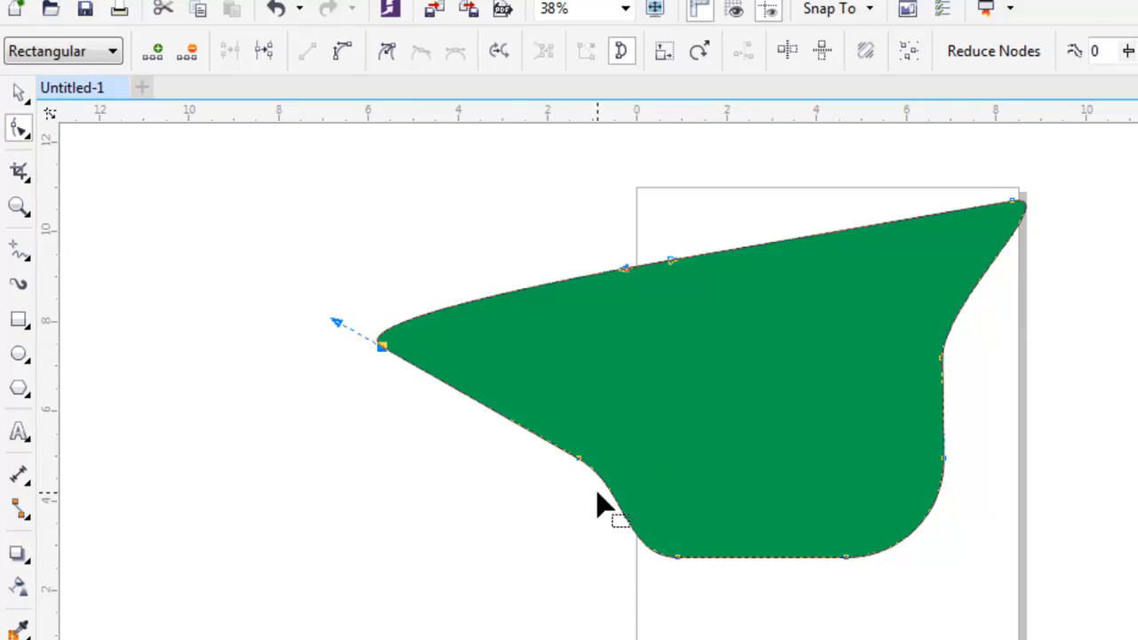
- Pull the left edge's lower node far down, the right edge's lower node deep into the shape, and the right edge's upper node inward
drag(578, 461, 578, 639)
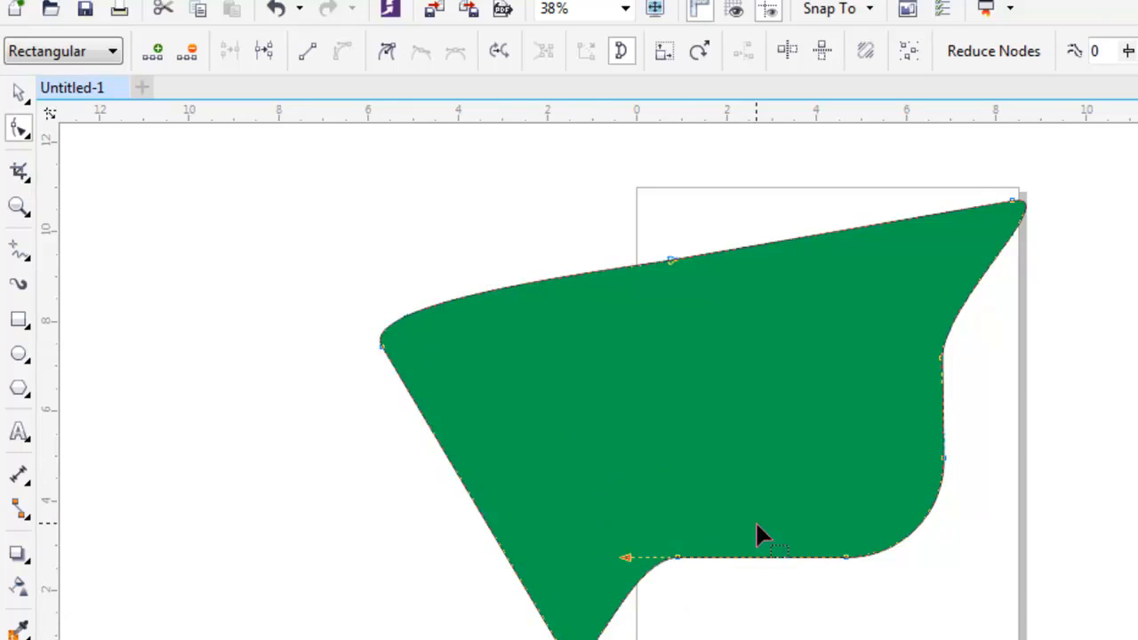
click(944, 462)
drag(944, 463, 570, 368)
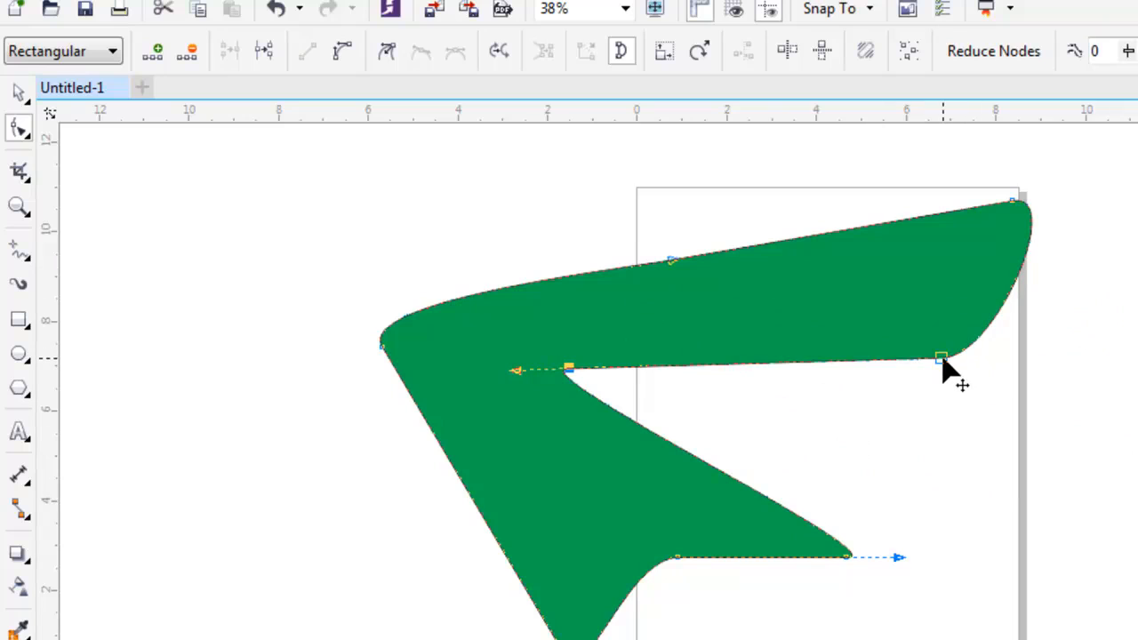
drag(943, 362, 731, 317)
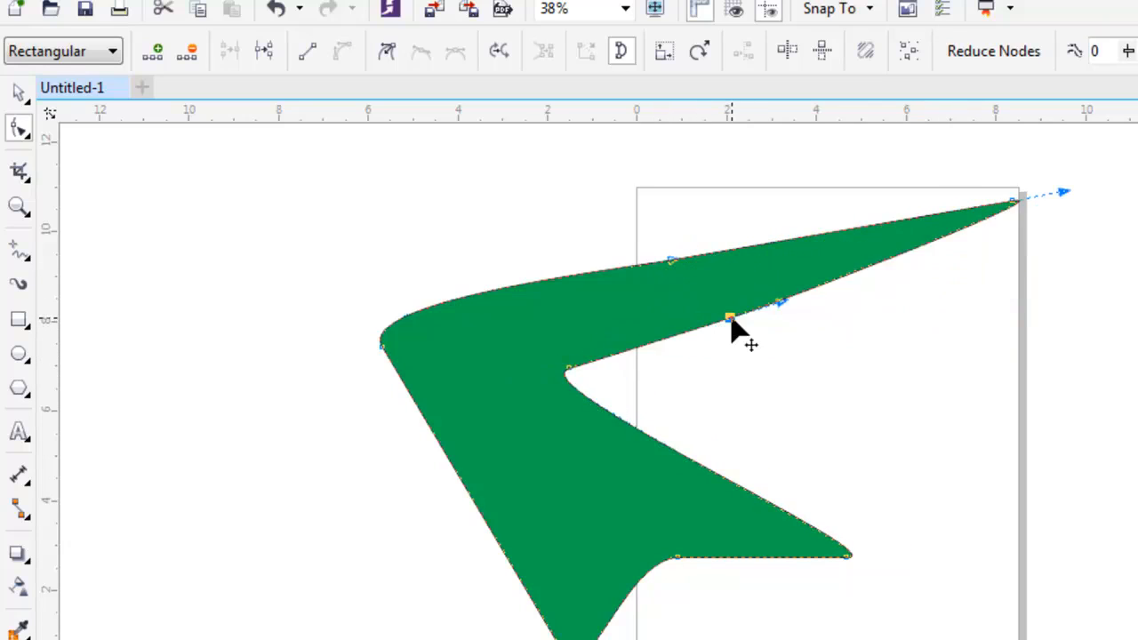
mouse_move(508, 401)
mouse_down()
mouse_move(681, 359)
mouse_move(488, 407)
mouse_up()
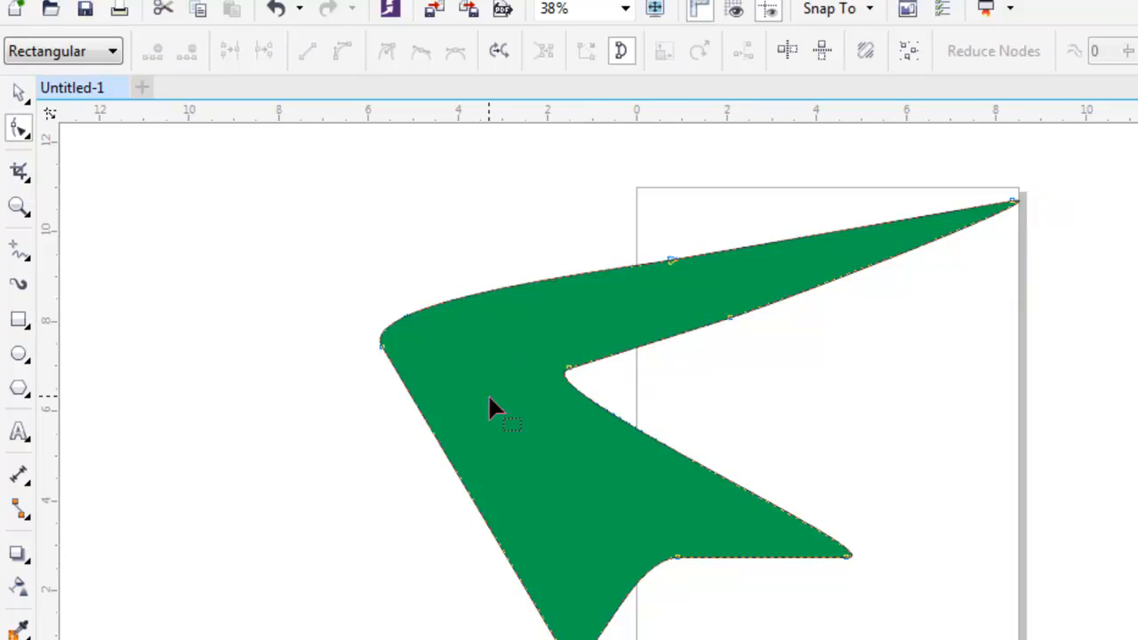
- Swing the inner notch node's control handle over to the opposite side so the notch's lower edge bulges upward
click(569, 368)
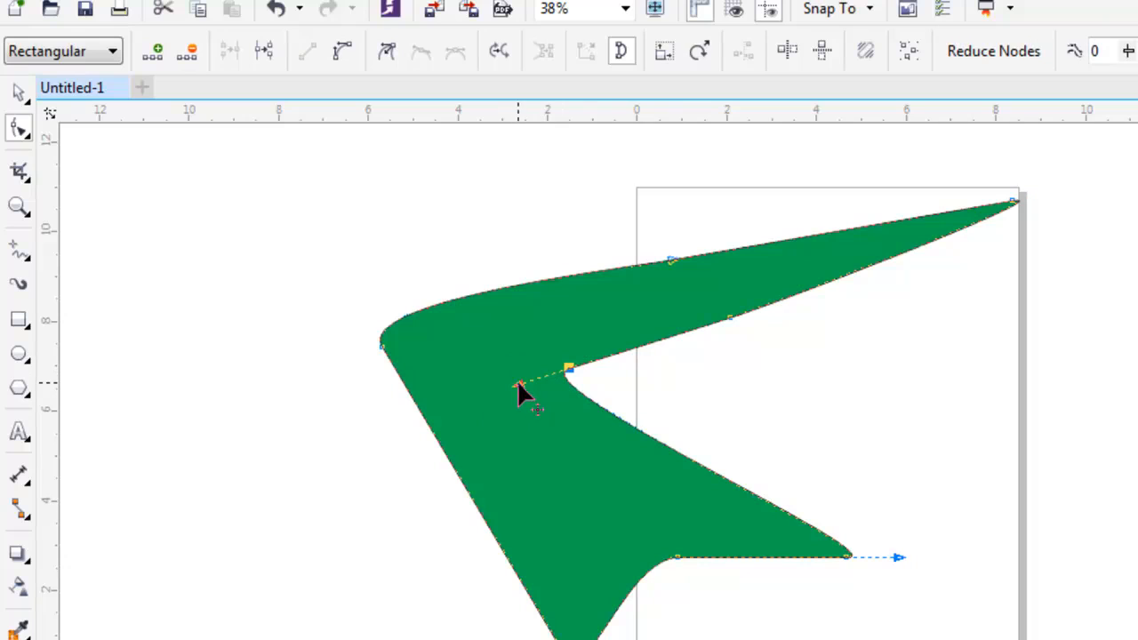
drag(519, 385, 714, 409)
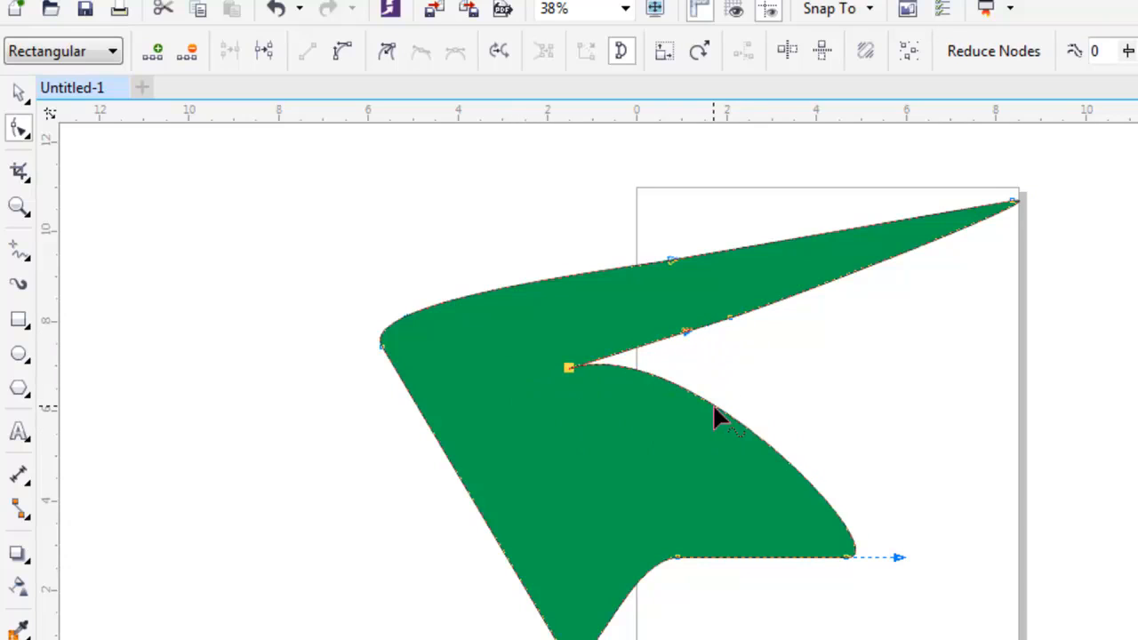
right_click(688, 338)
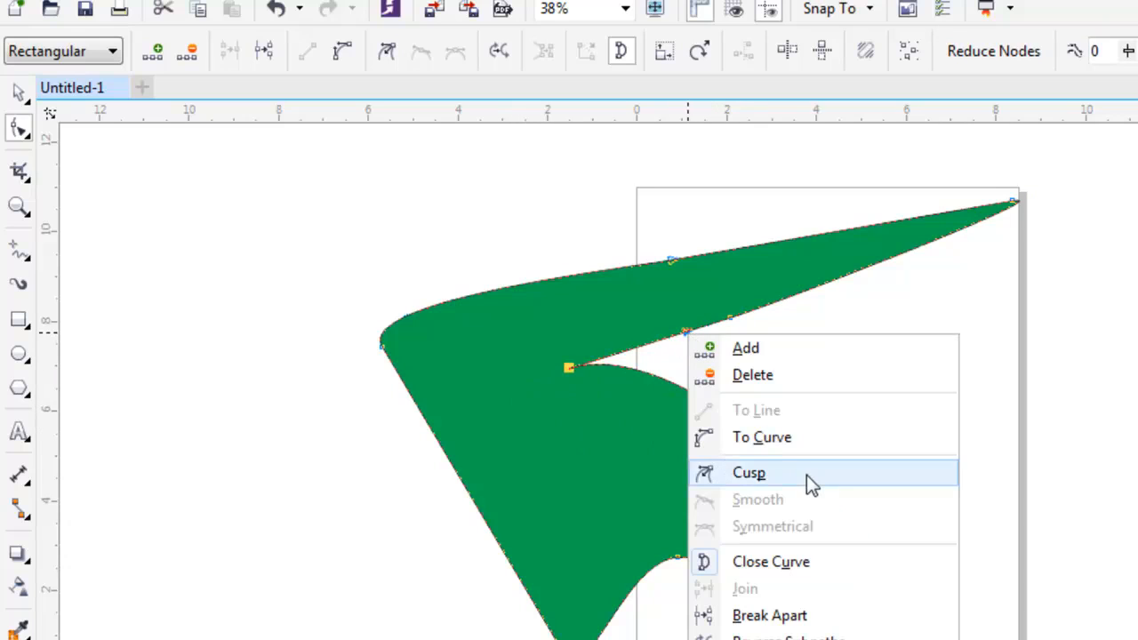
click(610, 405)
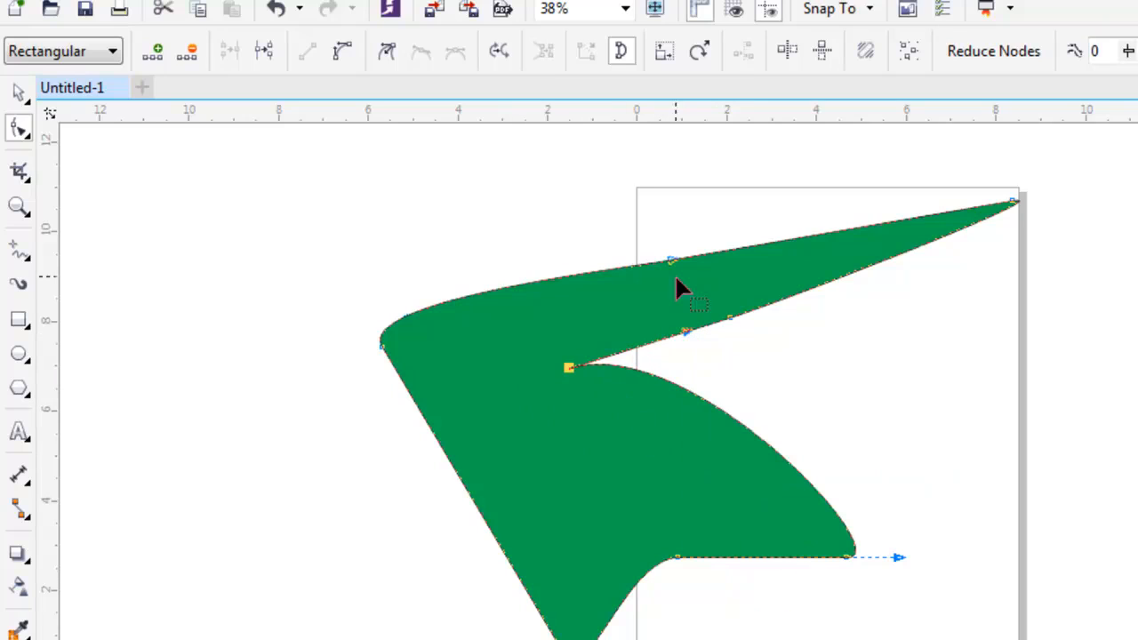
click(666, 256)
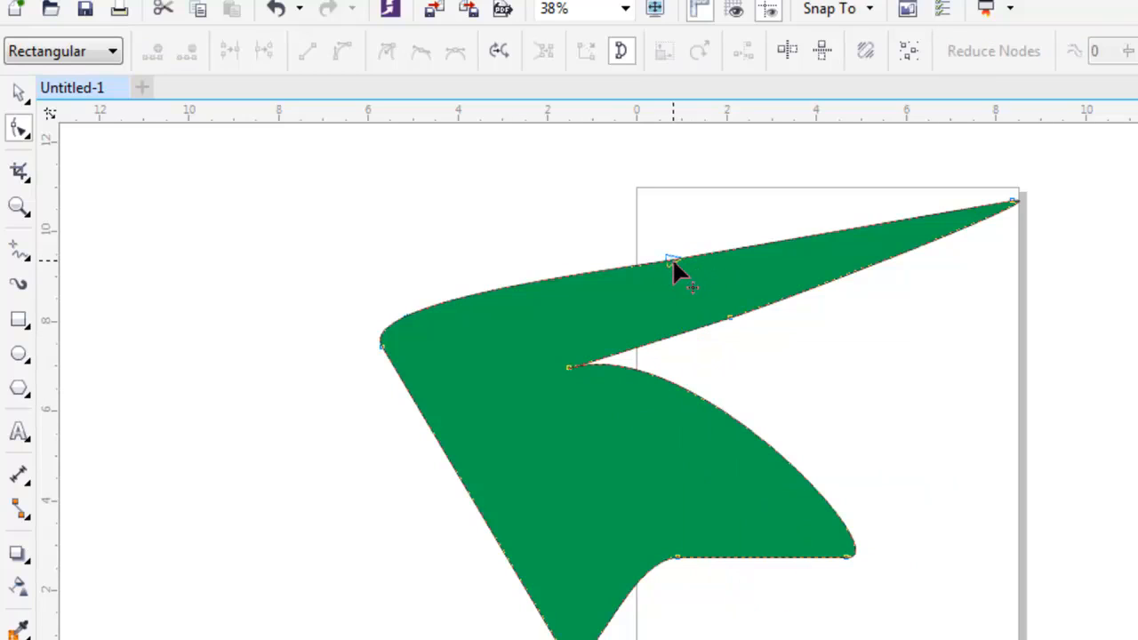
click(672, 260)
right_click(674, 267)
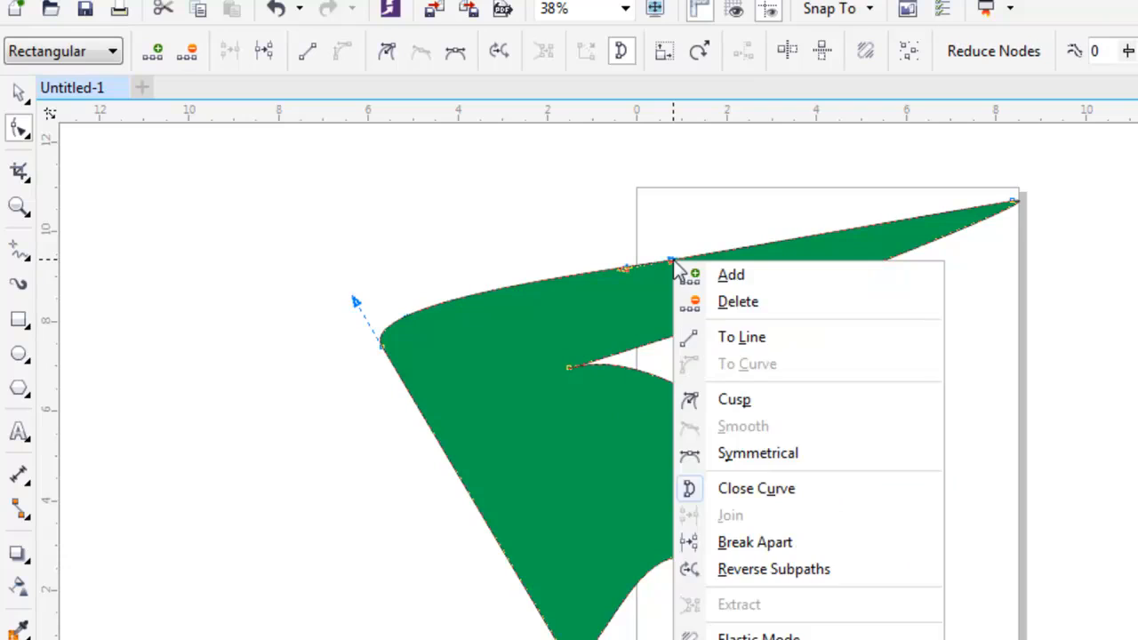
click(568, 368)
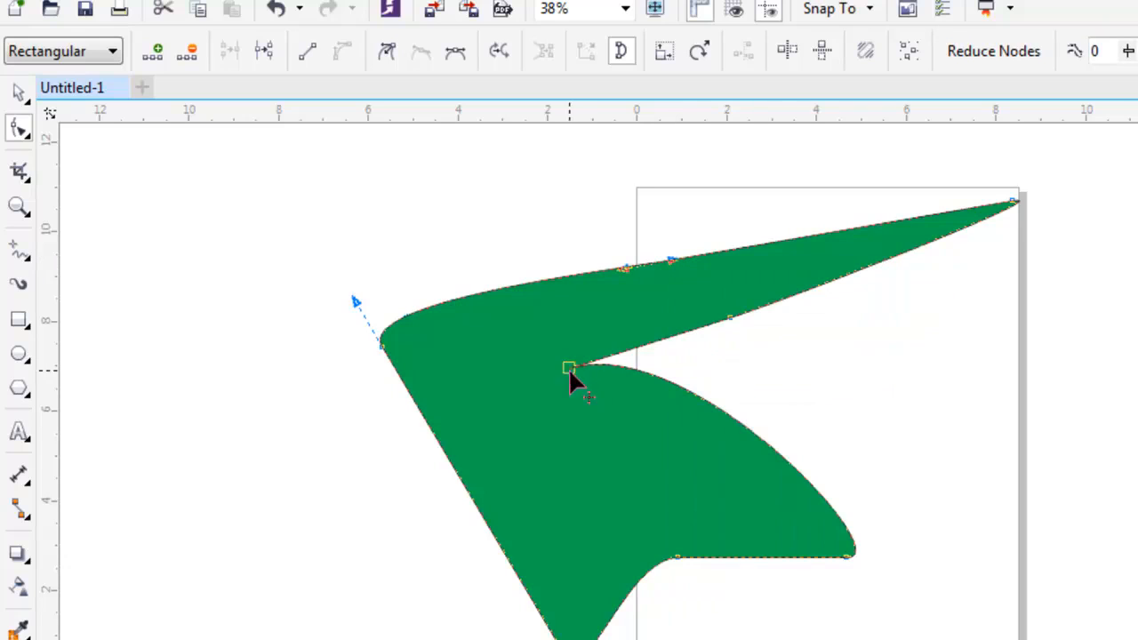
- Convert the straight left edge to a curve and rotate its upper node's handle to bend the edge inward
right_click(383, 349)
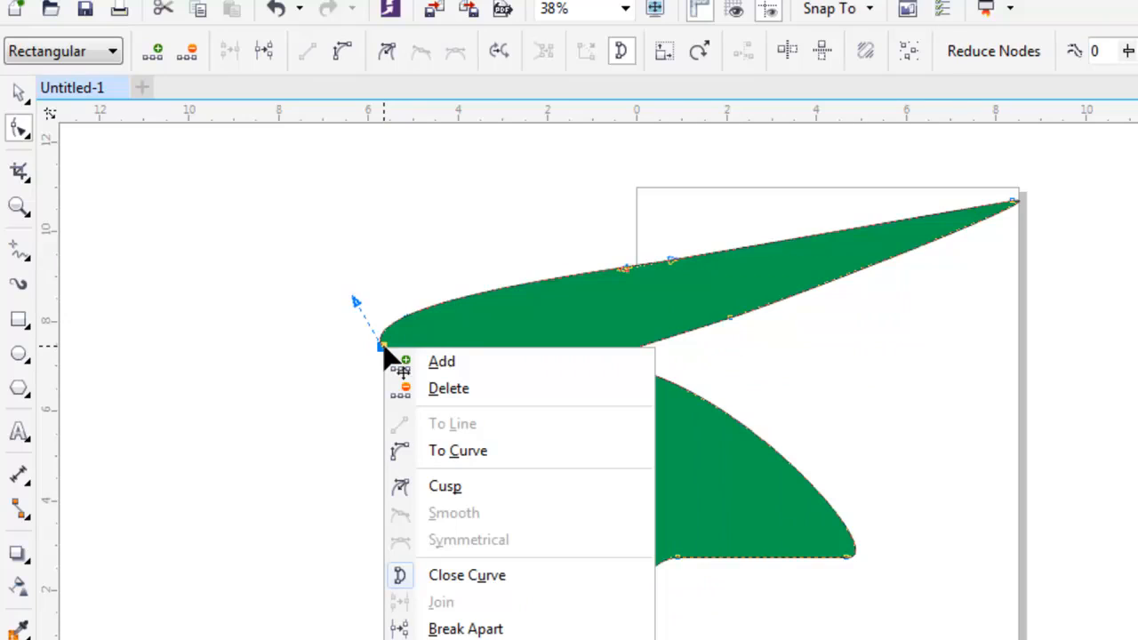
click(452, 451)
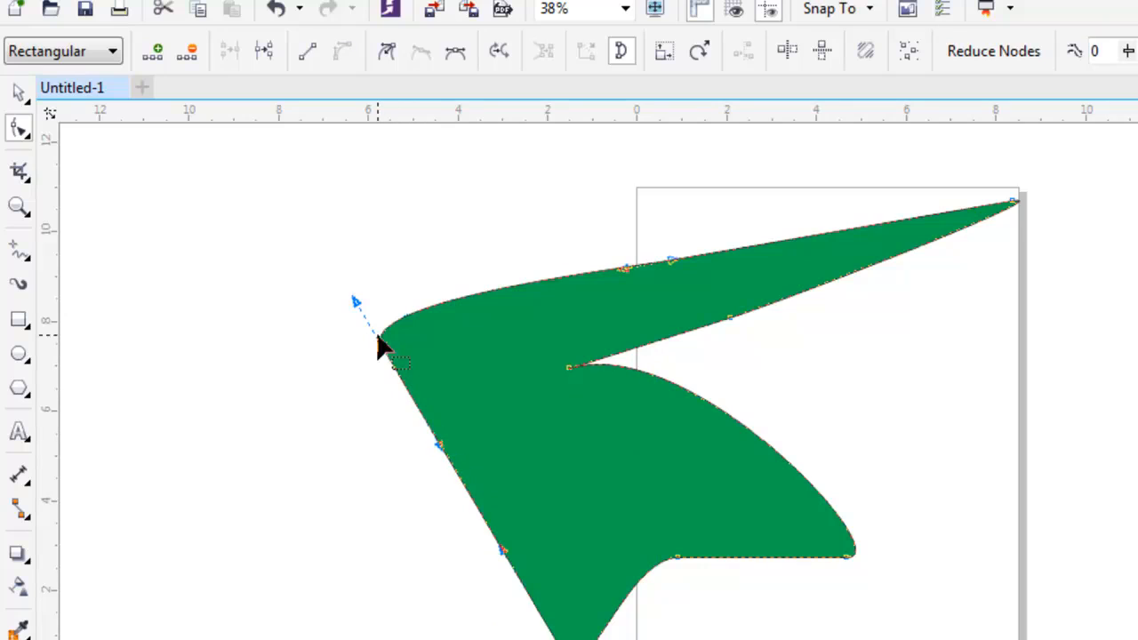
drag(355, 301, 344, 336)
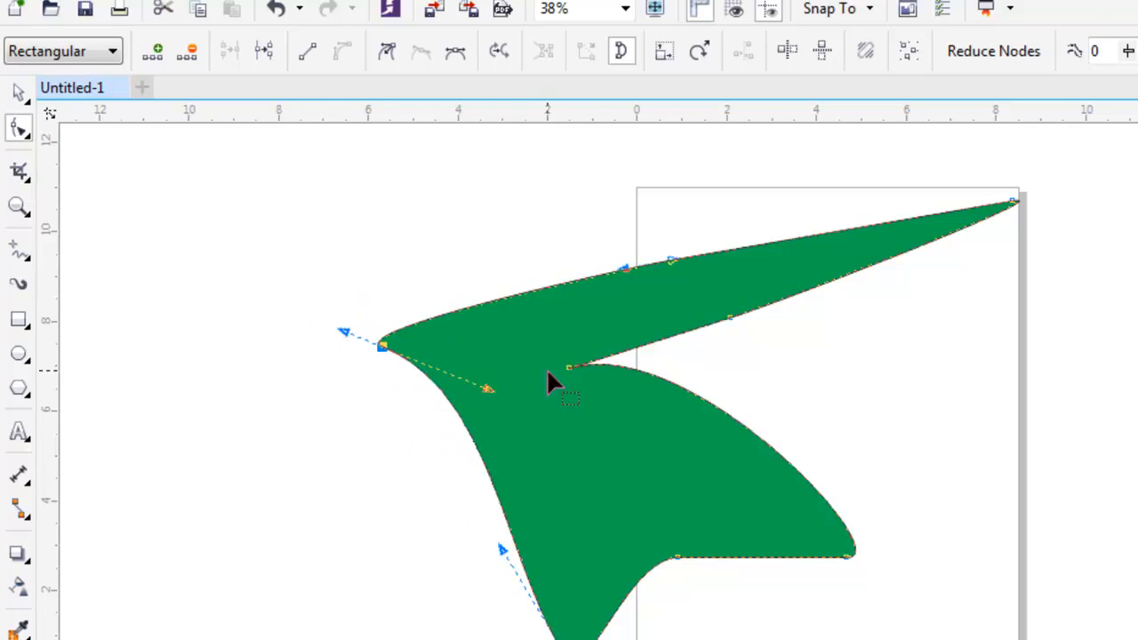
- Shift the two nodes on the notch's upper edge outward to the right and convert the curved left edge to a straight line
click(570, 368)
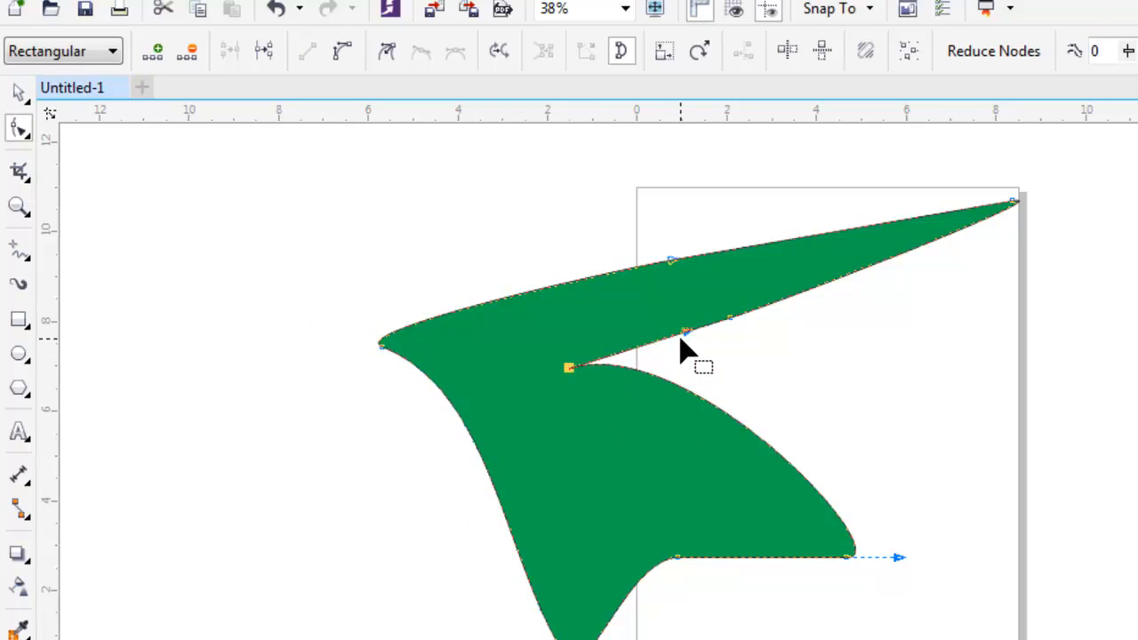
drag(686, 341, 796, 294)
click(381, 346)
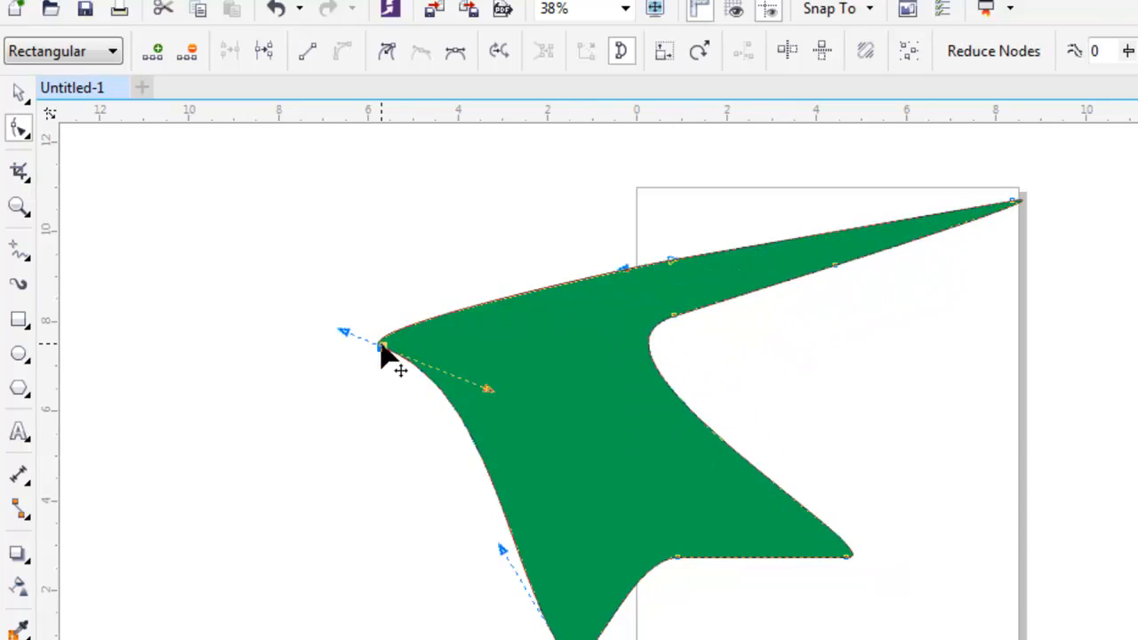
right_click(382, 346)
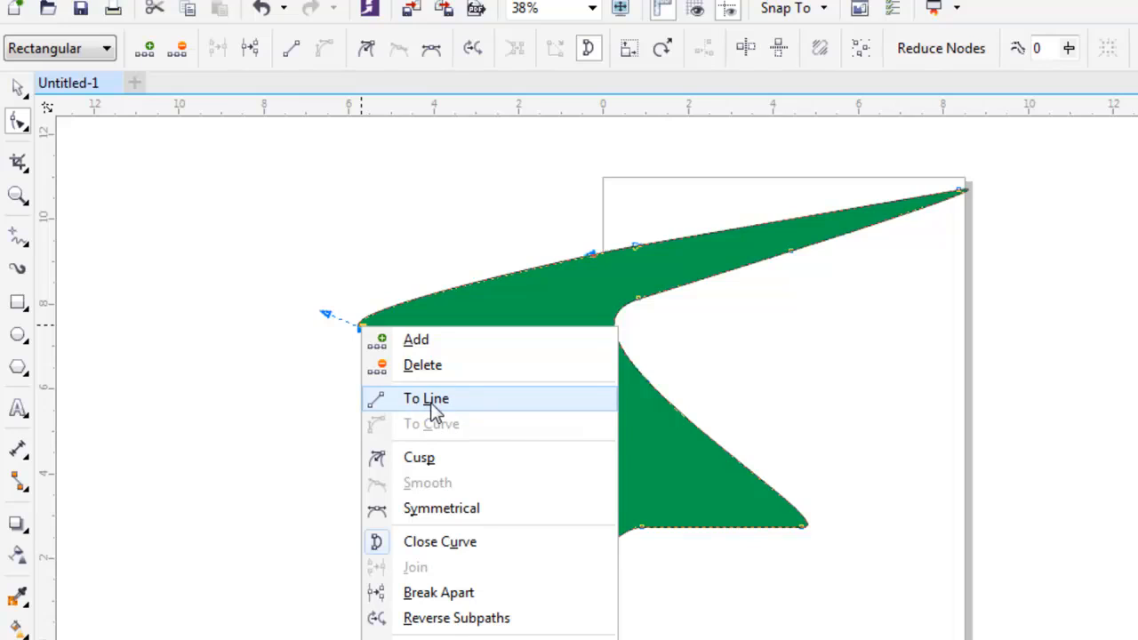
click(430, 403)
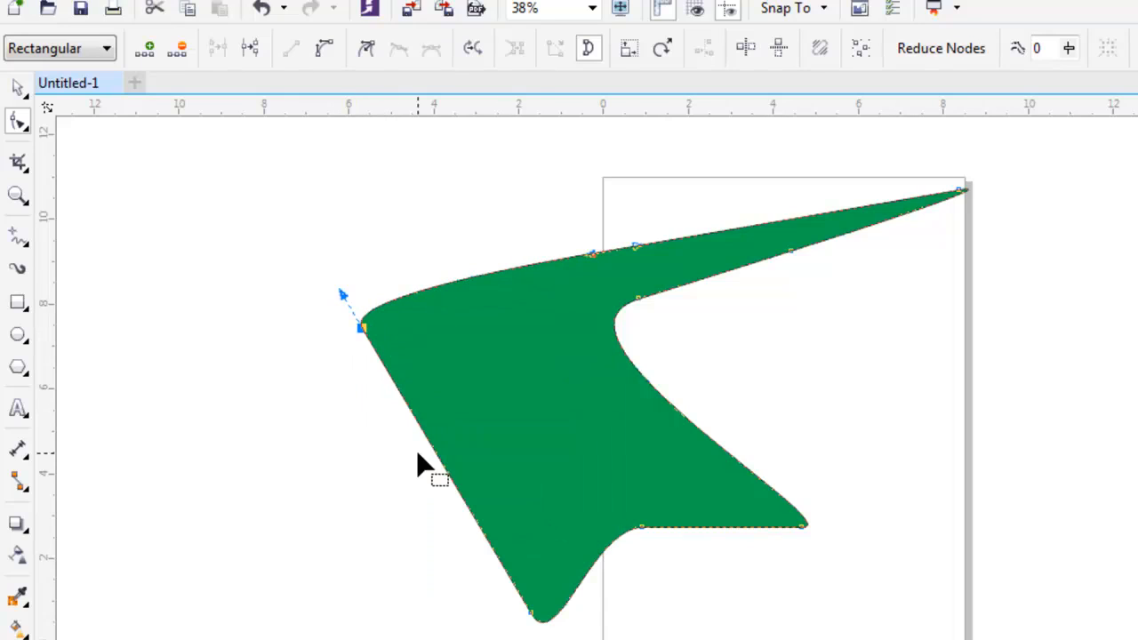
click(666, 283)
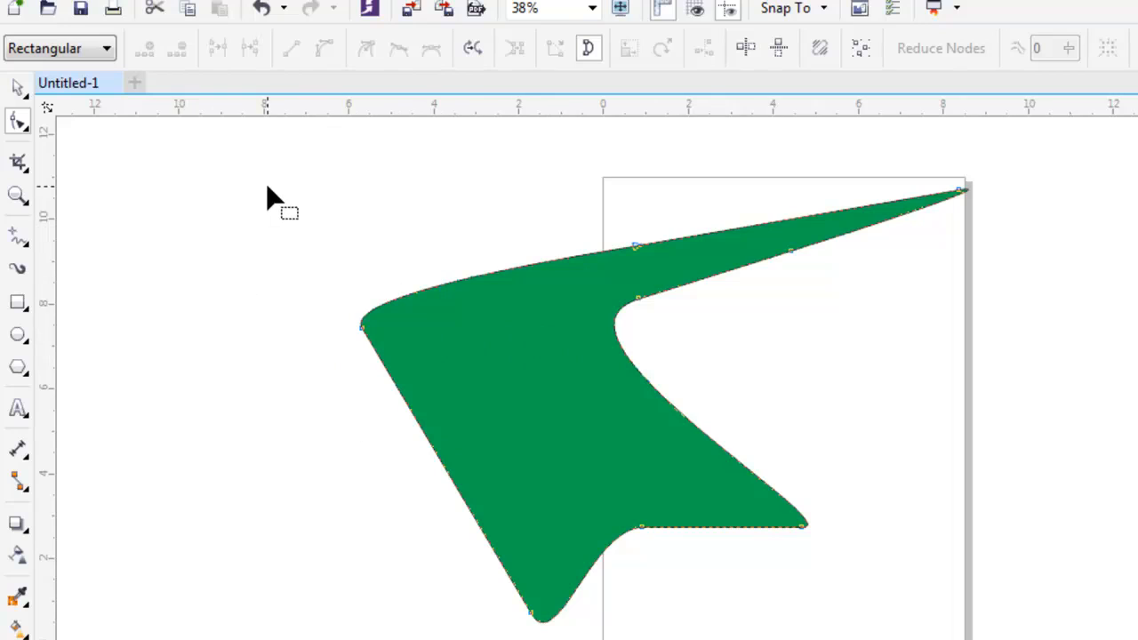
- Marquee-select most of the green shape's nodes, clear the selection and select only the top edge's middle node
drag(267, 187, 908, 622)
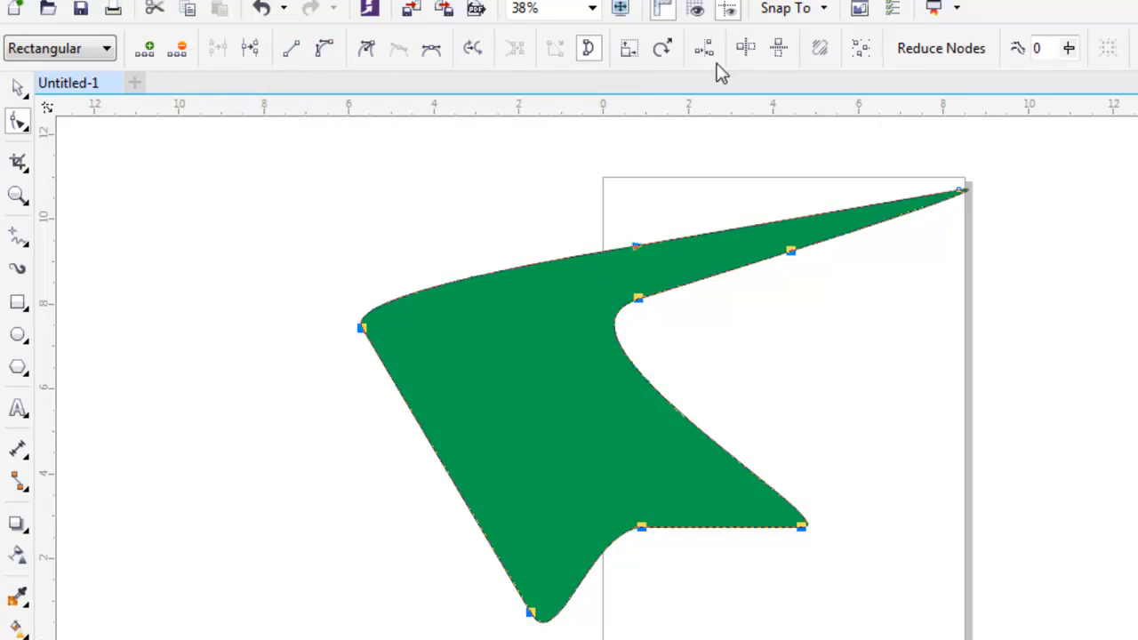
click(500, 311)
click(637, 248)
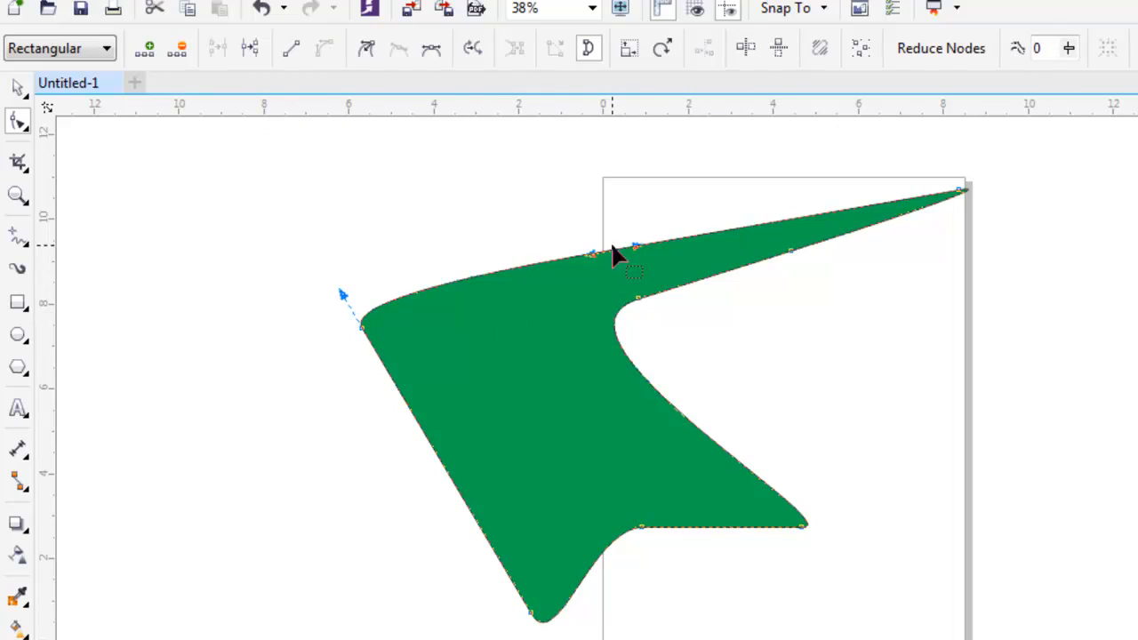
- Add a node on the left part of the top edge and pull it upward into a large bulge
click(469, 278)
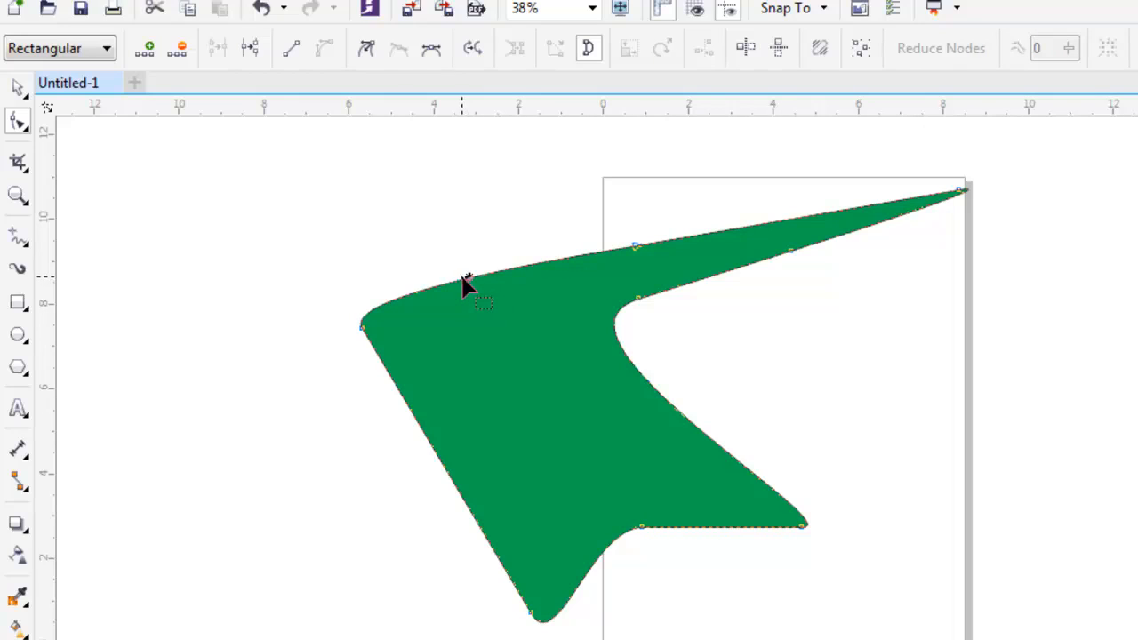
click(152, 61)
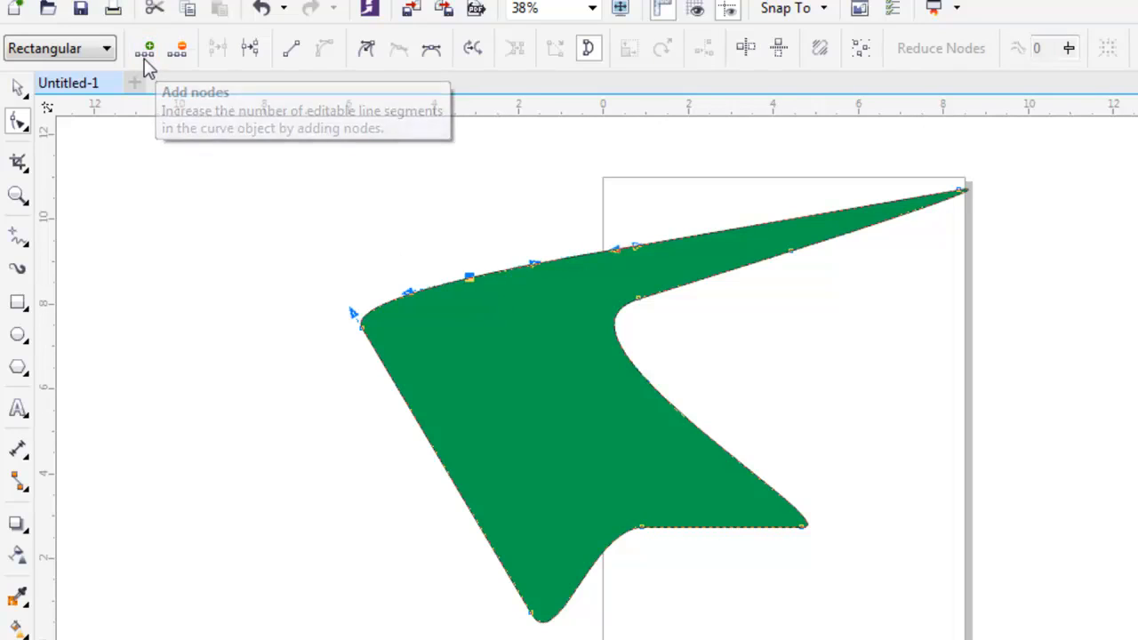
click(475, 282)
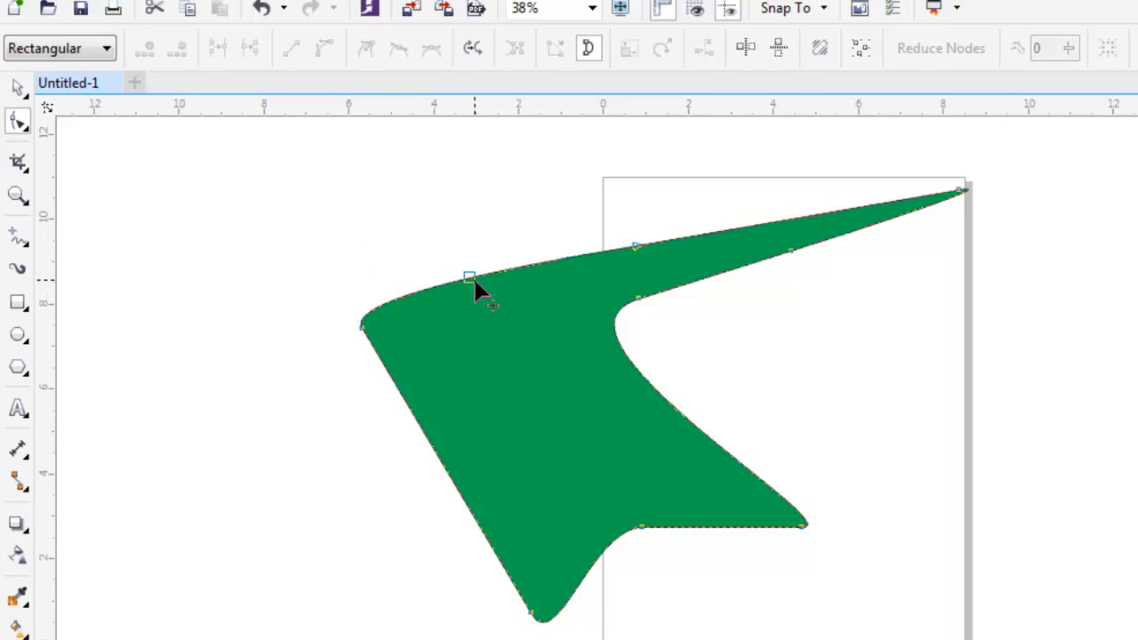
click(471, 276)
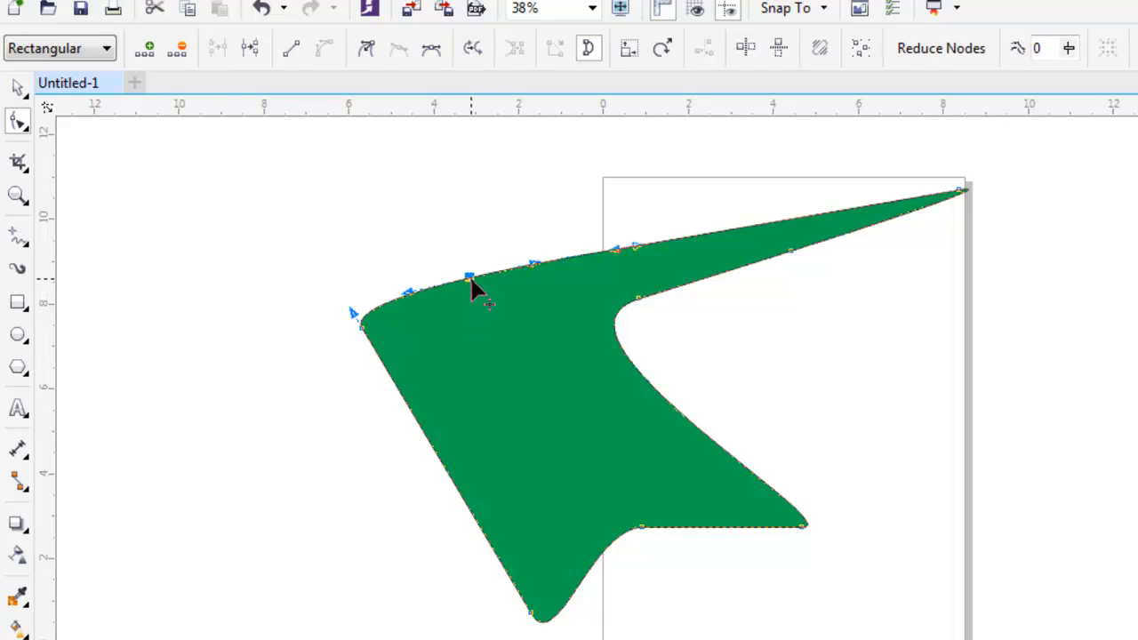
drag(467, 273, 433, 201)
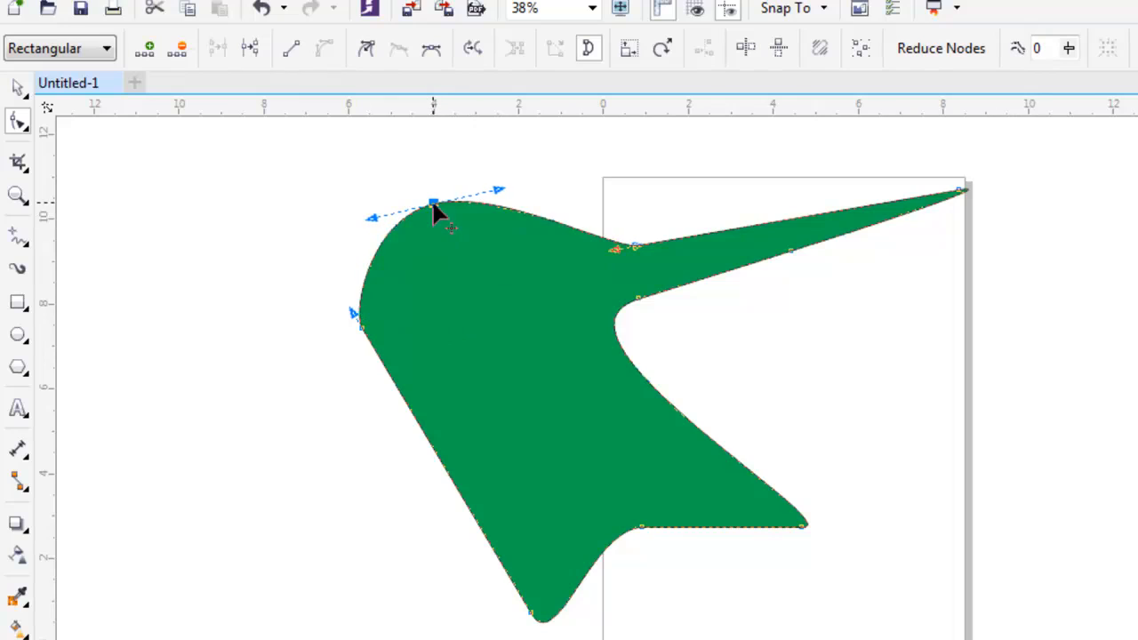
click(612, 206)
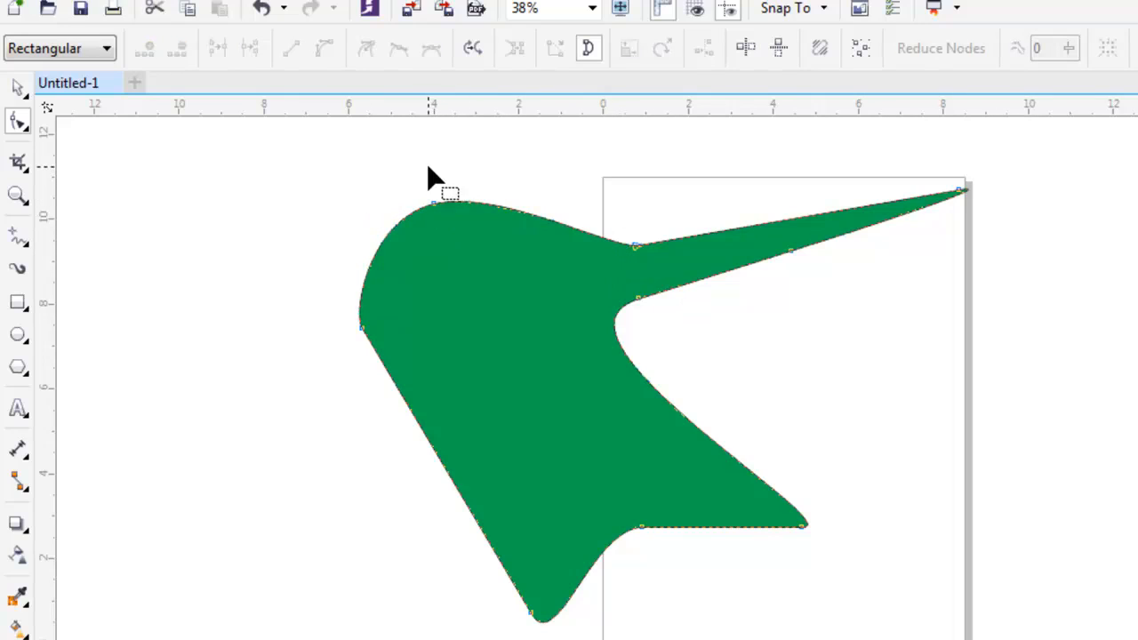
- Delete the node at the peak of the bulge and the top edge's middle node
drag(453, 213, 456, 215)
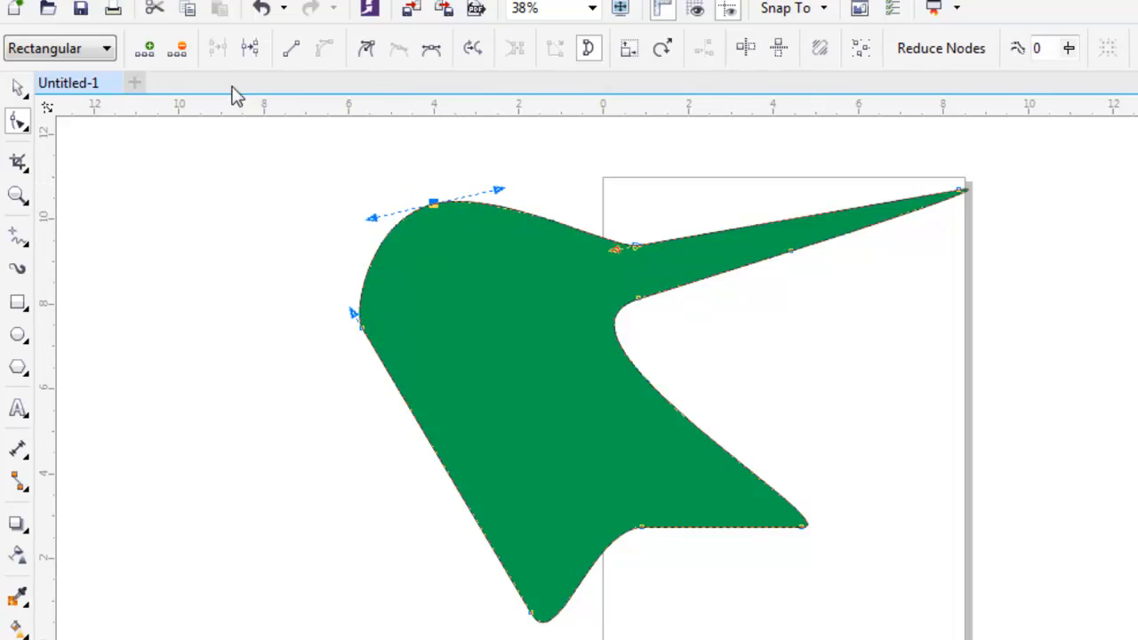
click(180, 53)
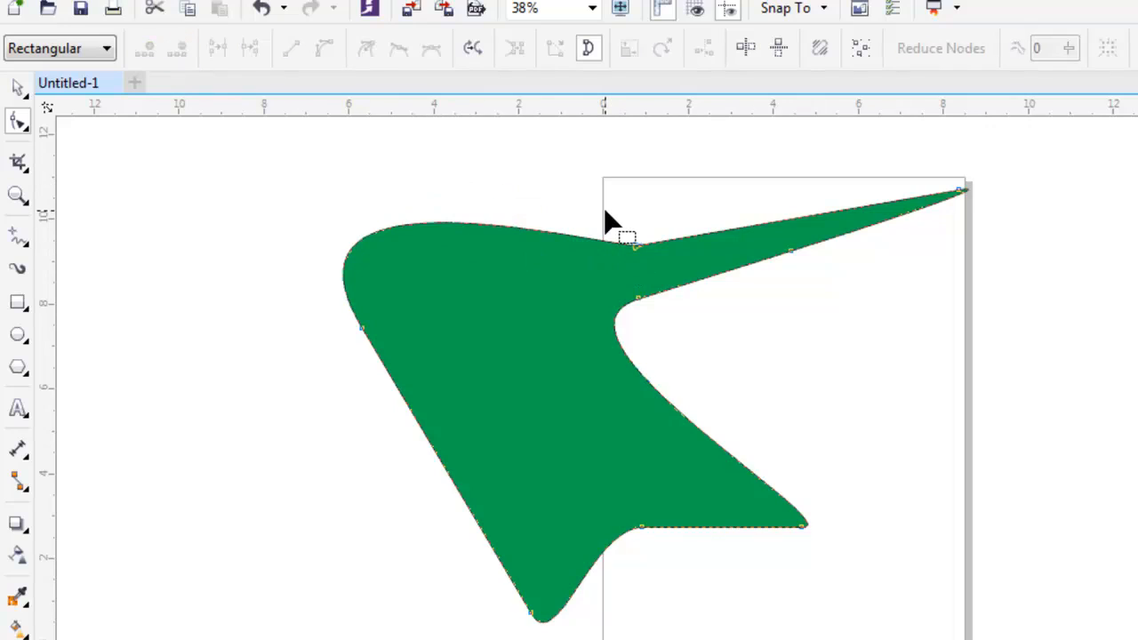
drag(605, 210, 619, 227)
drag(662, 269, 665, 274)
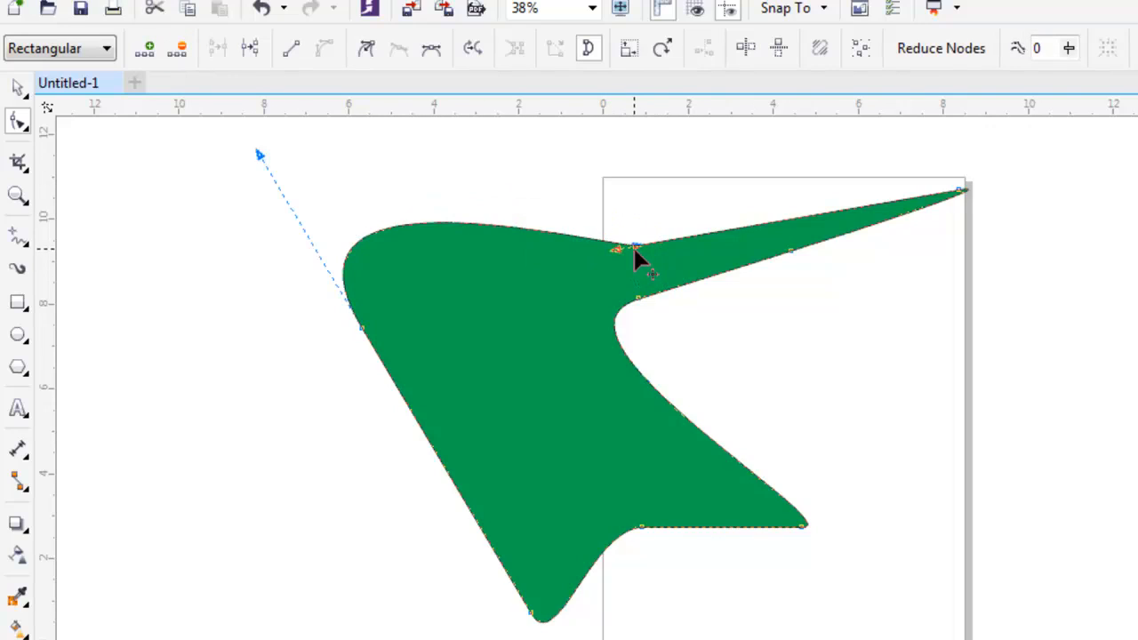
right_click(634, 241)
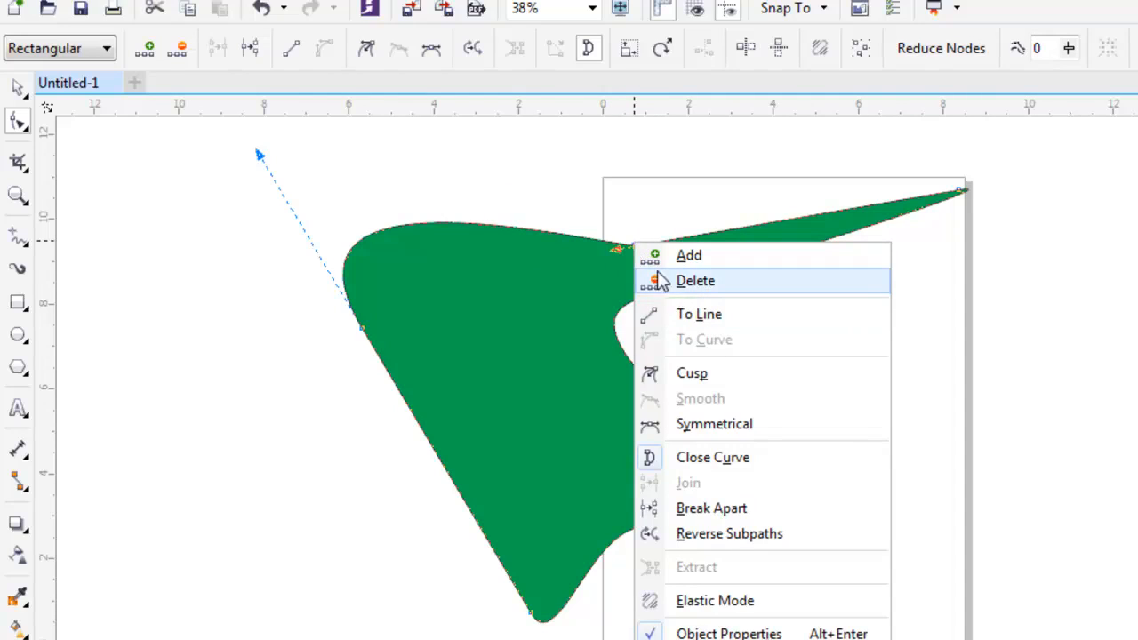
click(692, 282)
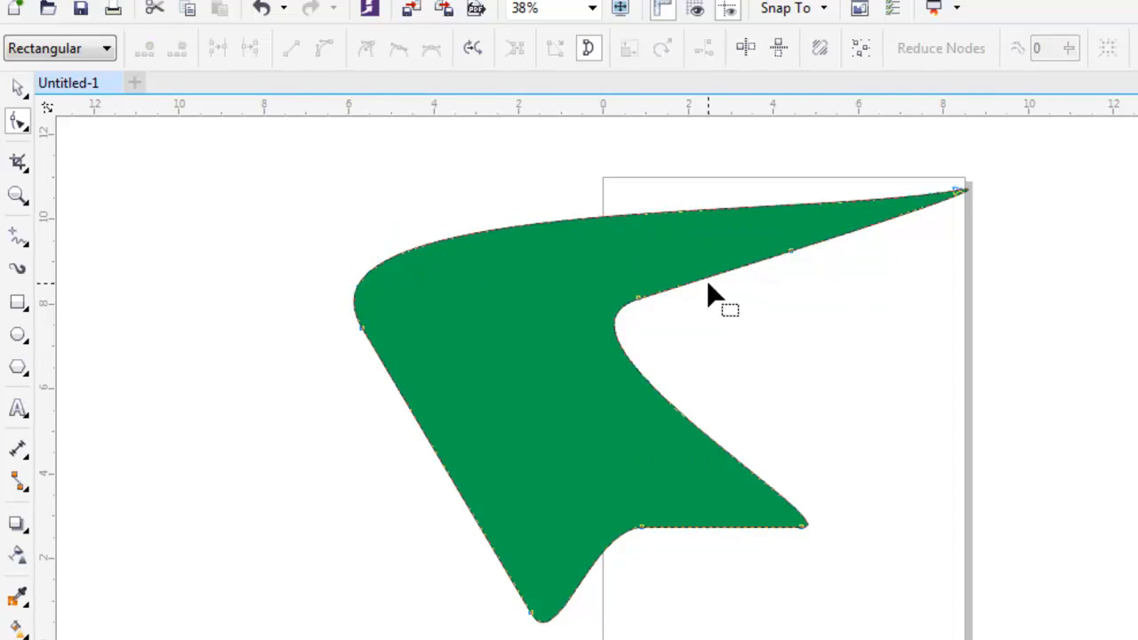
- Add a node on the top edge between the rounded left corner and the notch
drag(646, 305, 652, 310)
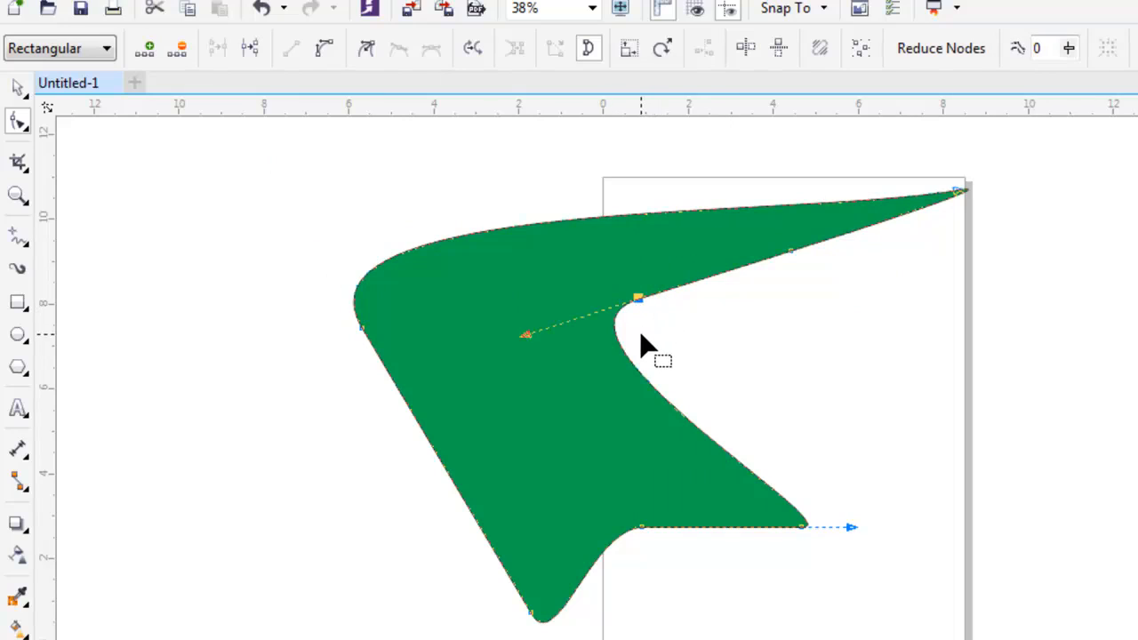
click(640, 332)
click(538, 223)
right_click(537, 224)
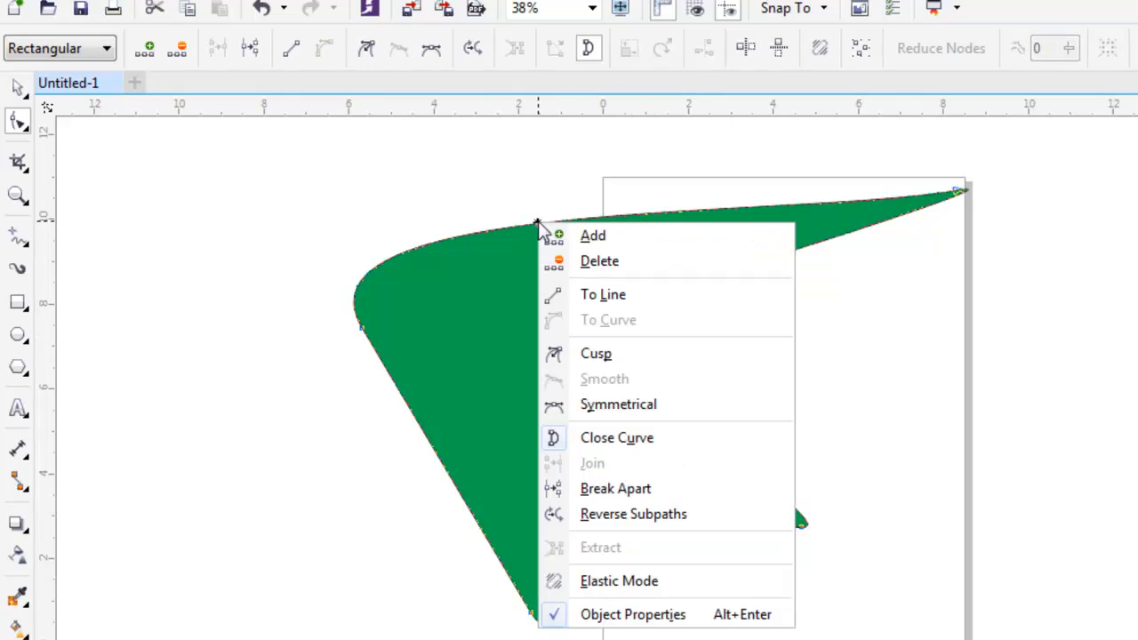
click(591, 236)
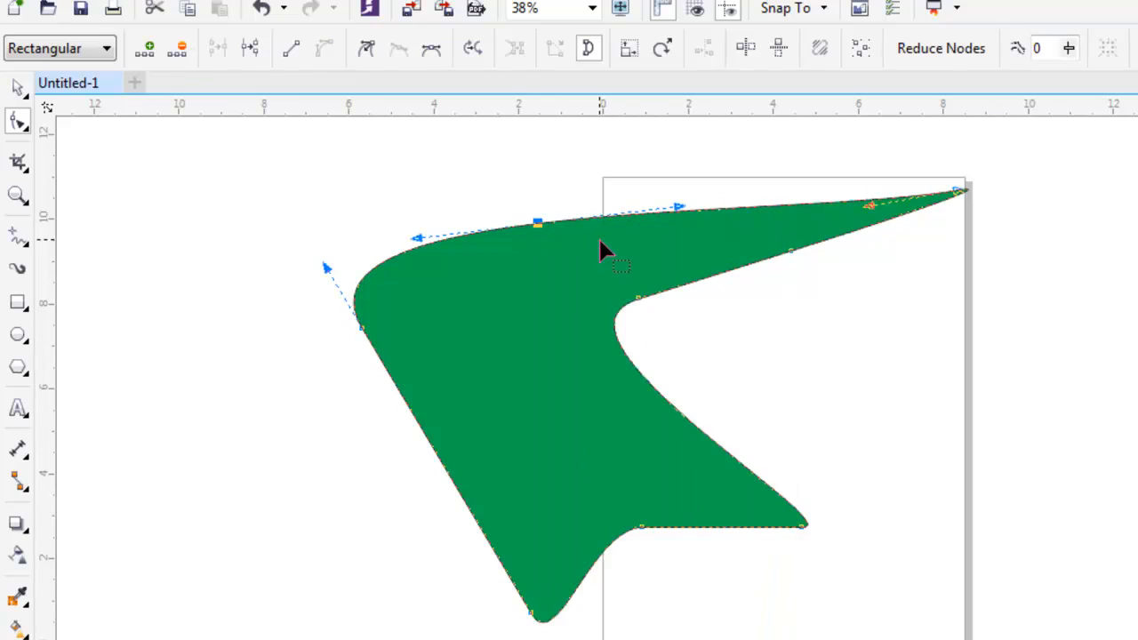
click(545, 253)
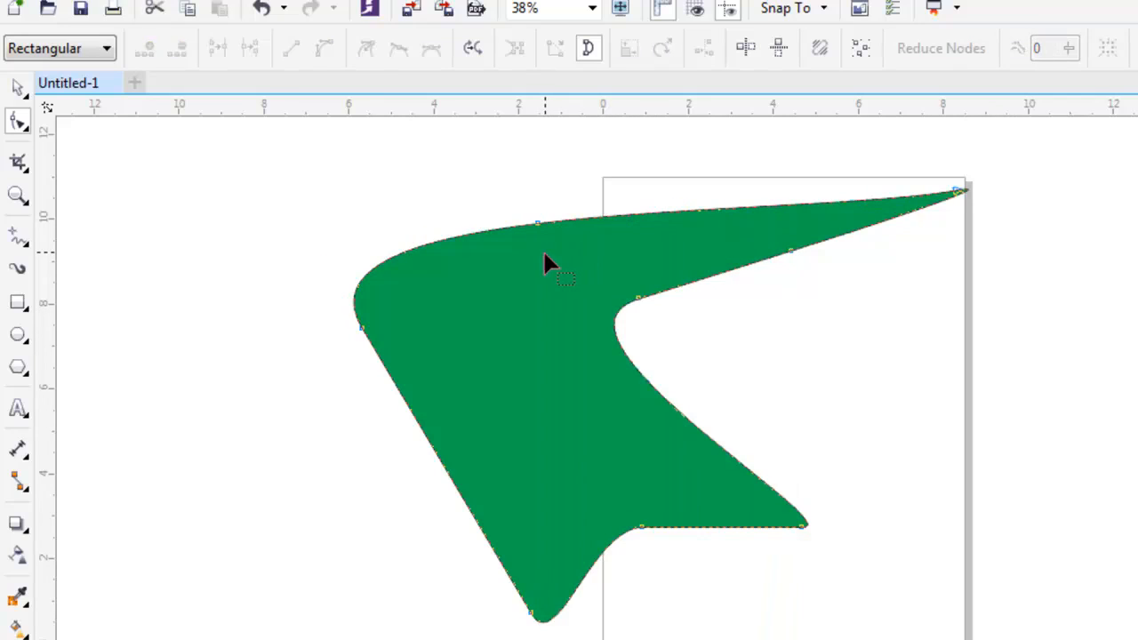
- Add a node on the top edge closer to the rounded left corner and delete the neighbouring node to its right
click(441, 242)
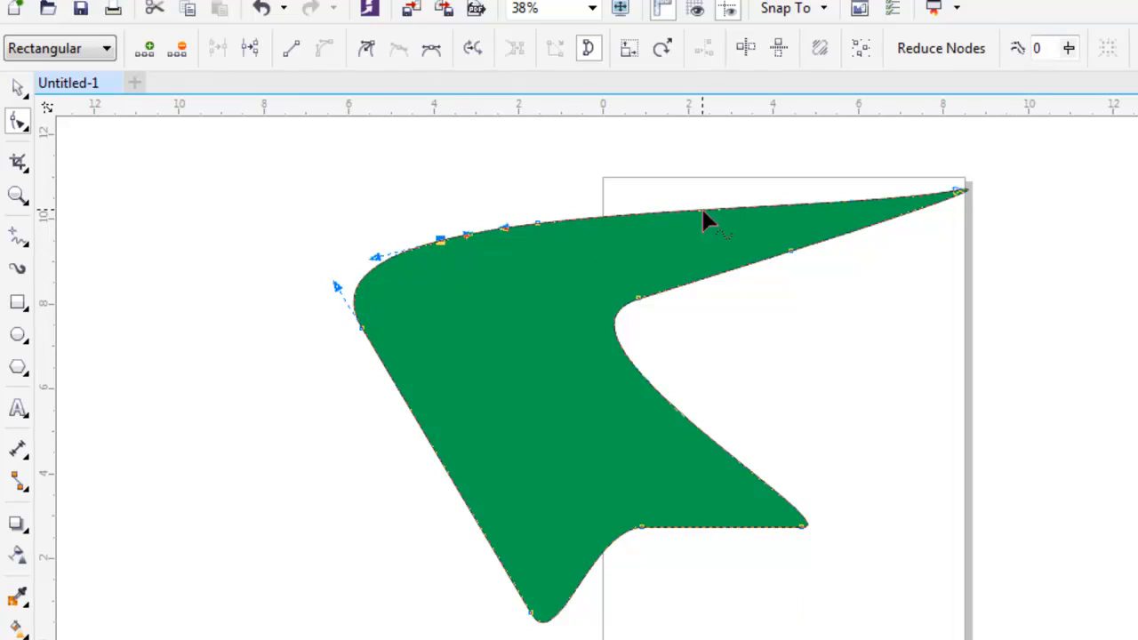
click(537, 223)
key(Delete)
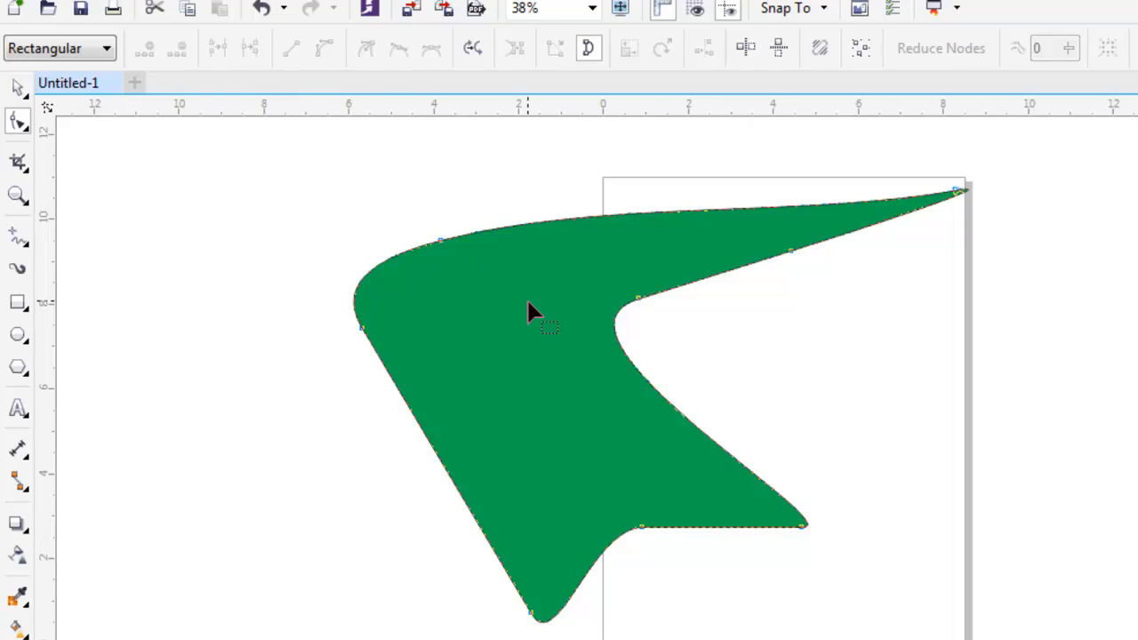
- Select the node near the rounded left corner on the top edge and show the tools grouped with the Shape tool
click(438, 245)
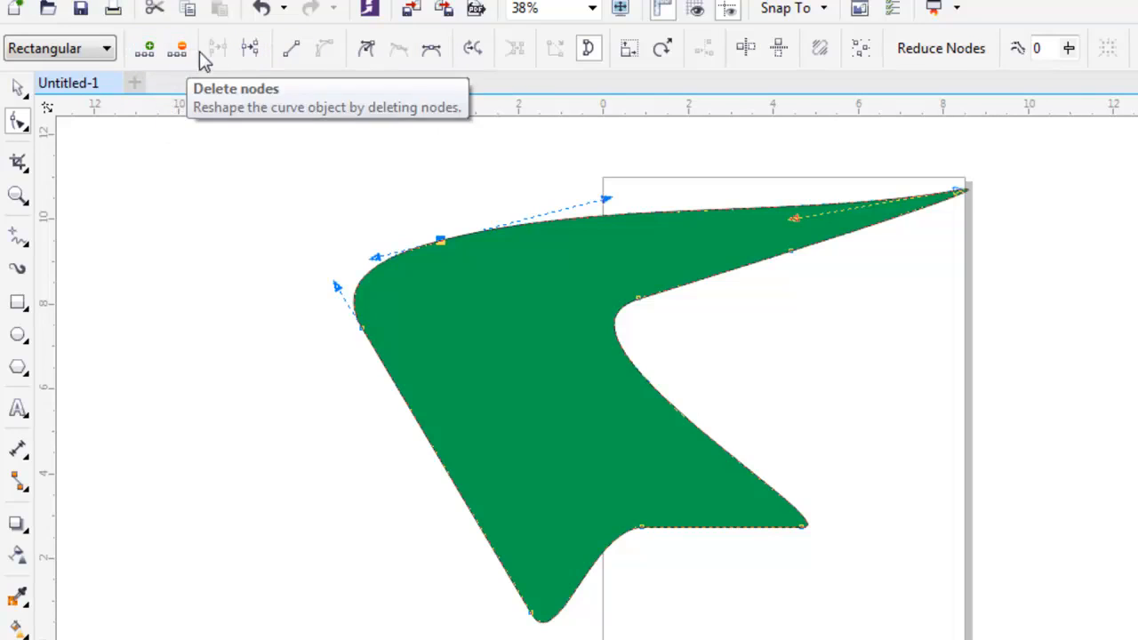
click(26, 133)
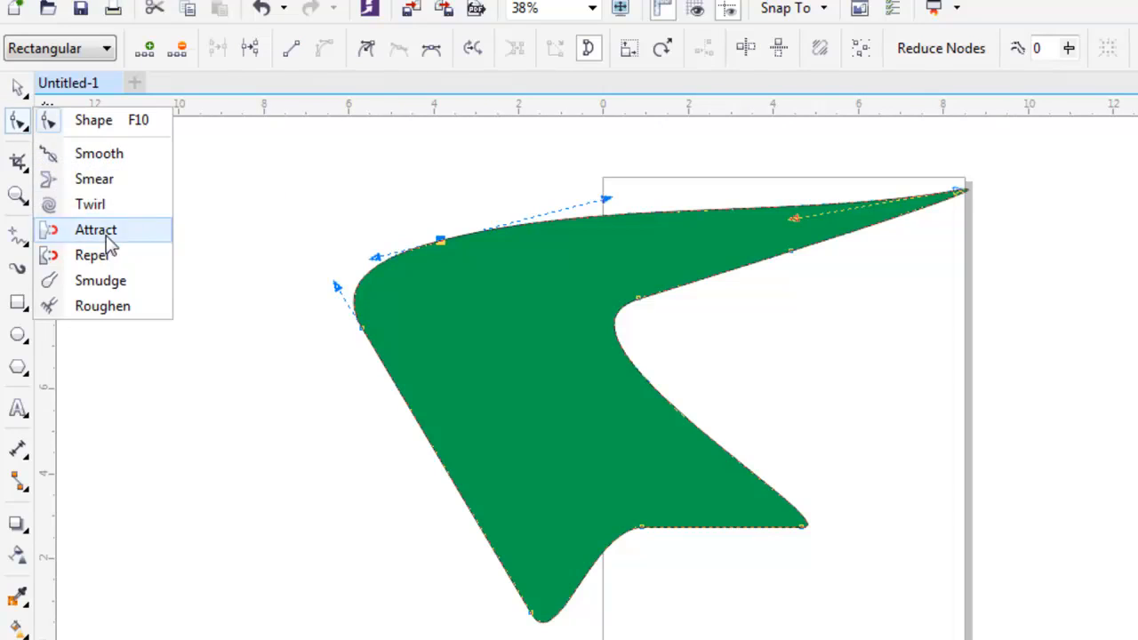